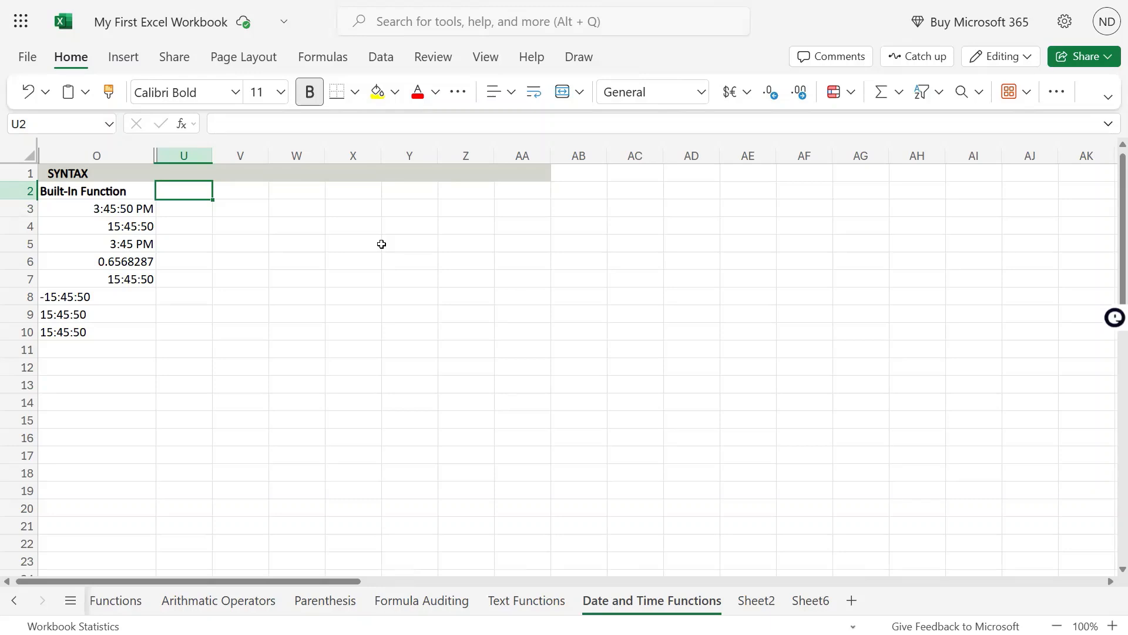
- Enter the column header HOUR in cell U2
{"action": "left_click", "coordinate": [381, 243]}
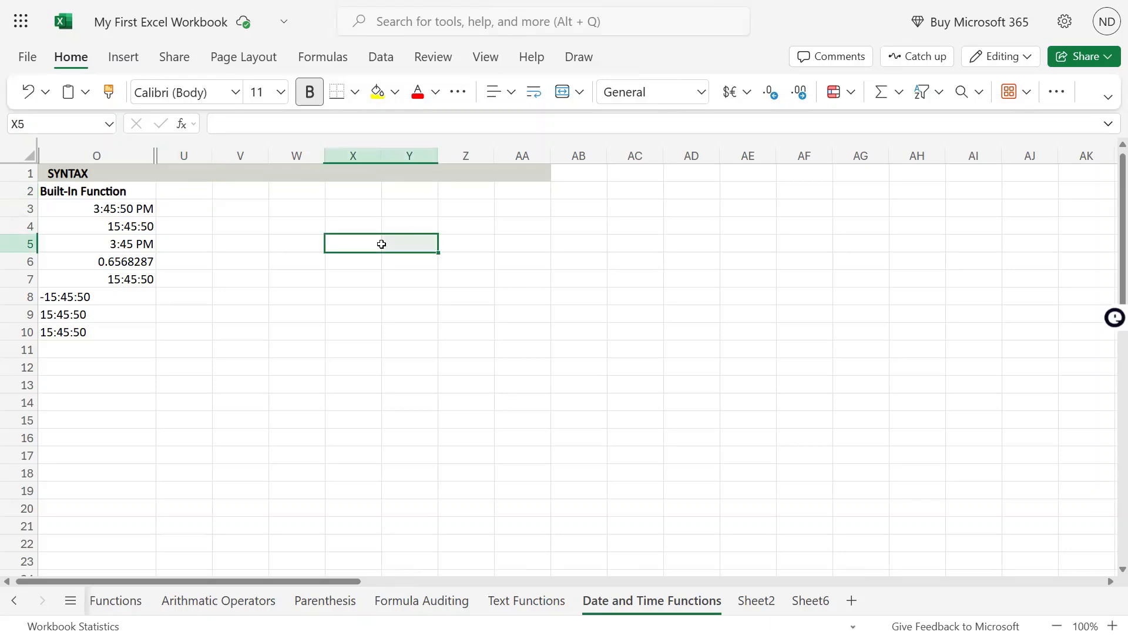
{"action": "left_click", "coordinate": [167, 192]}
{"action": "type", "text": "HOUR"}
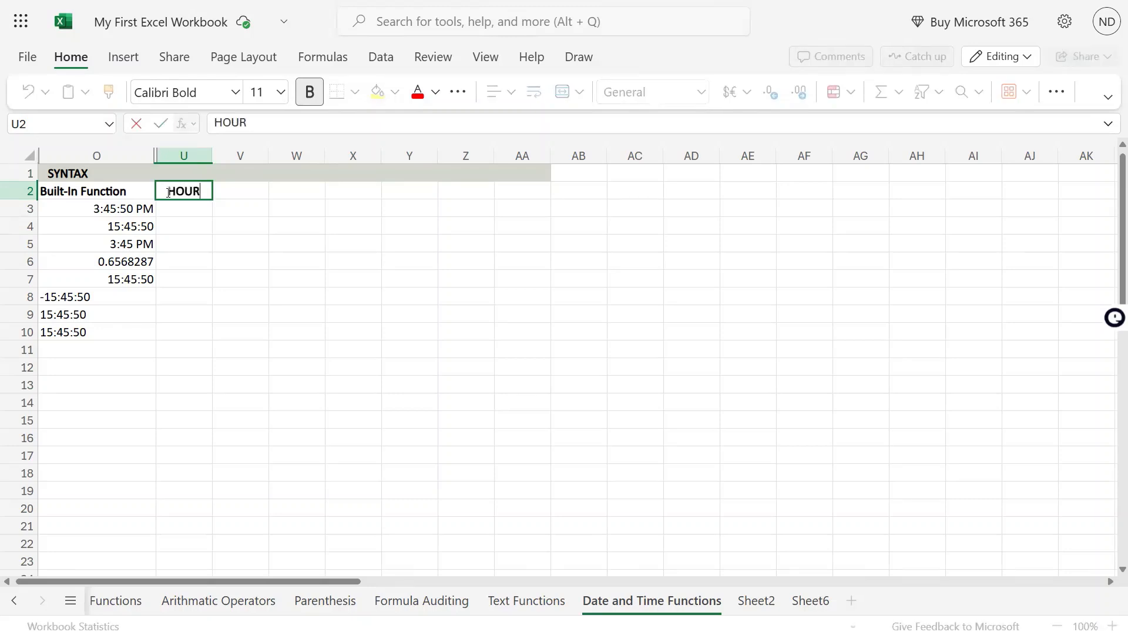
{"action": "key", "text": "Return"}
{"action": "left_click", "coordinate": [166, 192]}
{"action": "key", "text": "Up"}
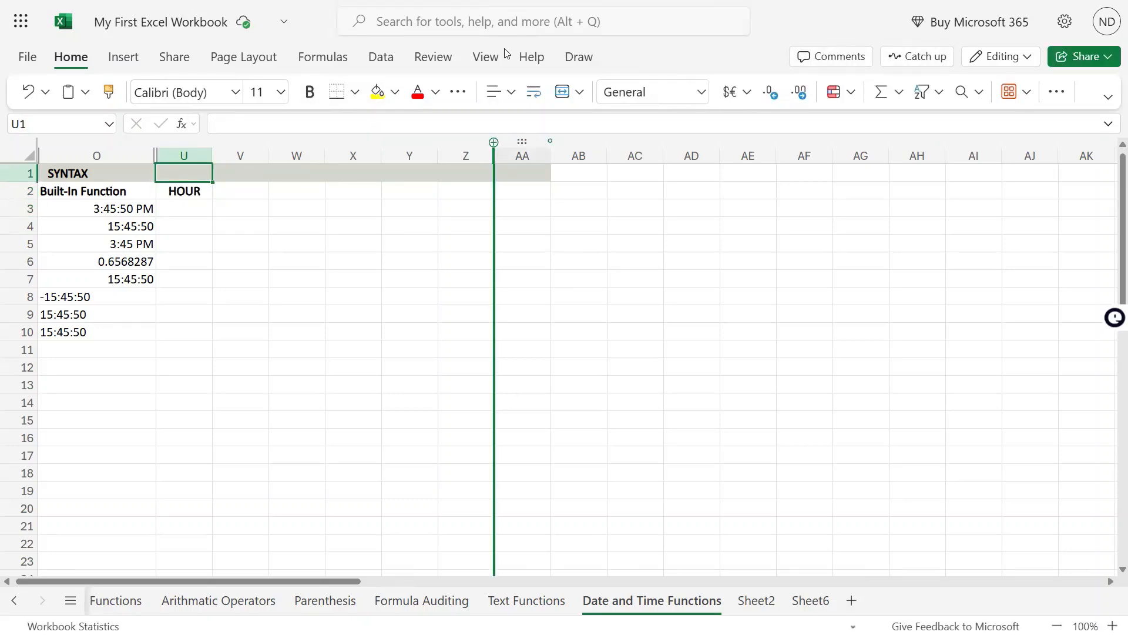
{"action": "mouse_move", "coordinate": [563, 1]}
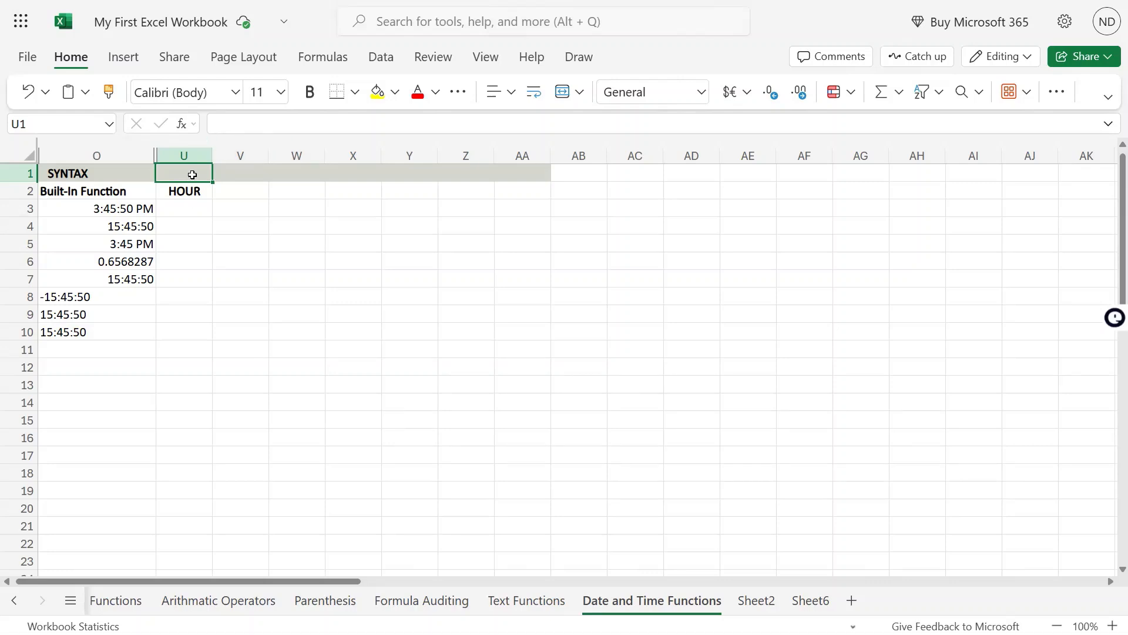
{"action": "type", "text": "=H"}
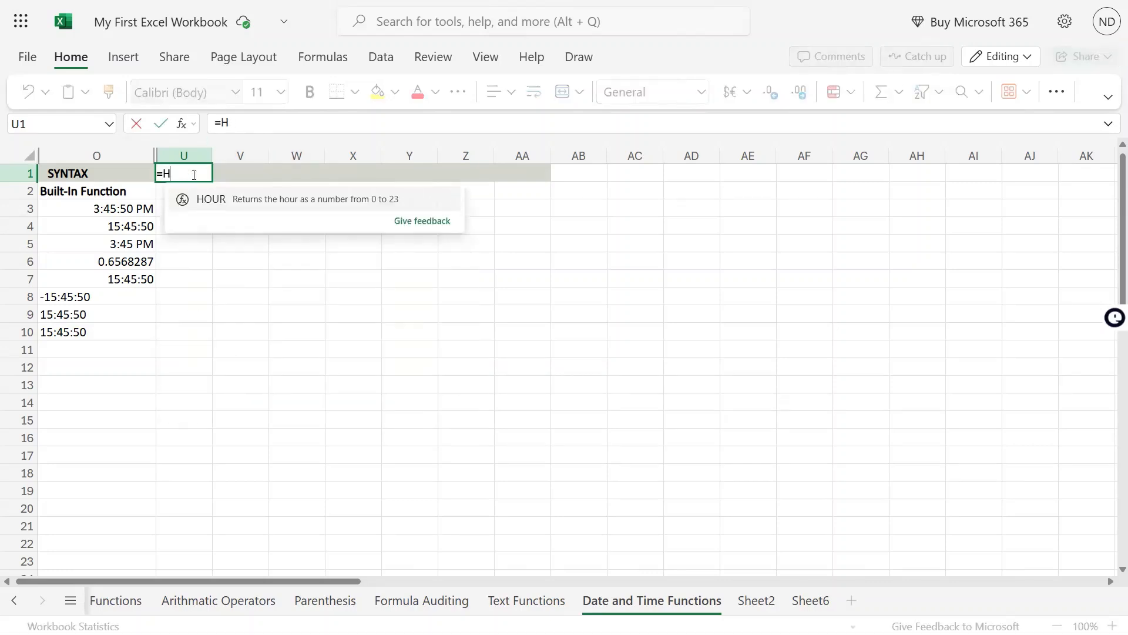
{"action": "key", "text": "BackSpace"}
{"action": "key", "text": "BackSpace"}
- Write the syntax text HOUR(date/serialnumber) in cell U1, without an equals sign
{"action": "type", "text": "HOUR"}
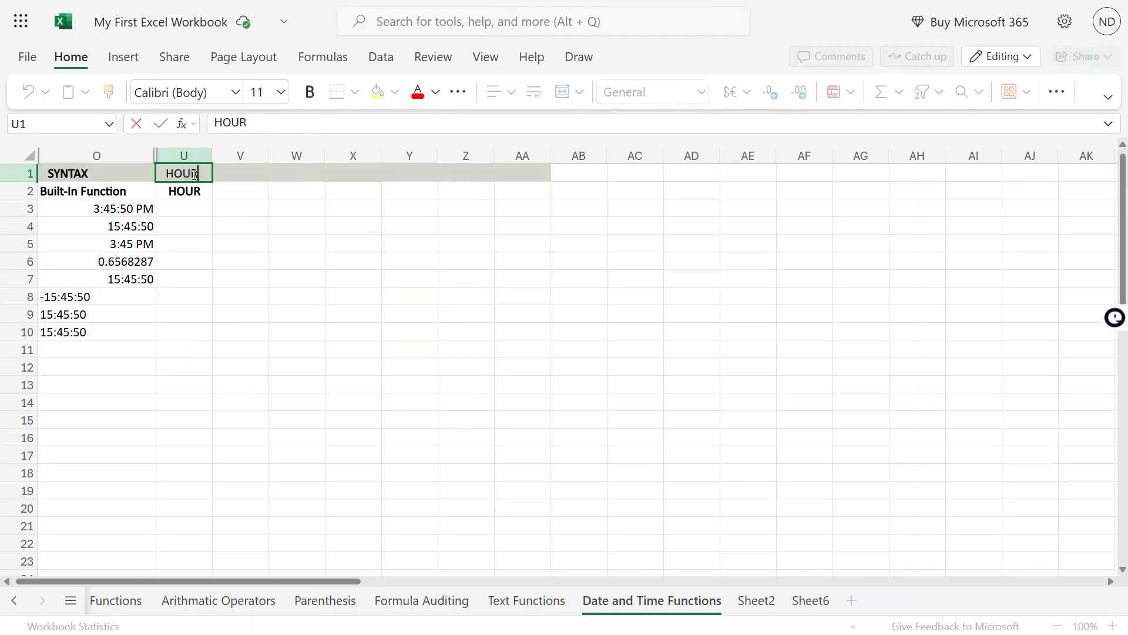
{"action": "key", "text": "Up"}
{"action": "type", "text": "("}
{"action": "key", "text": "Escape"}
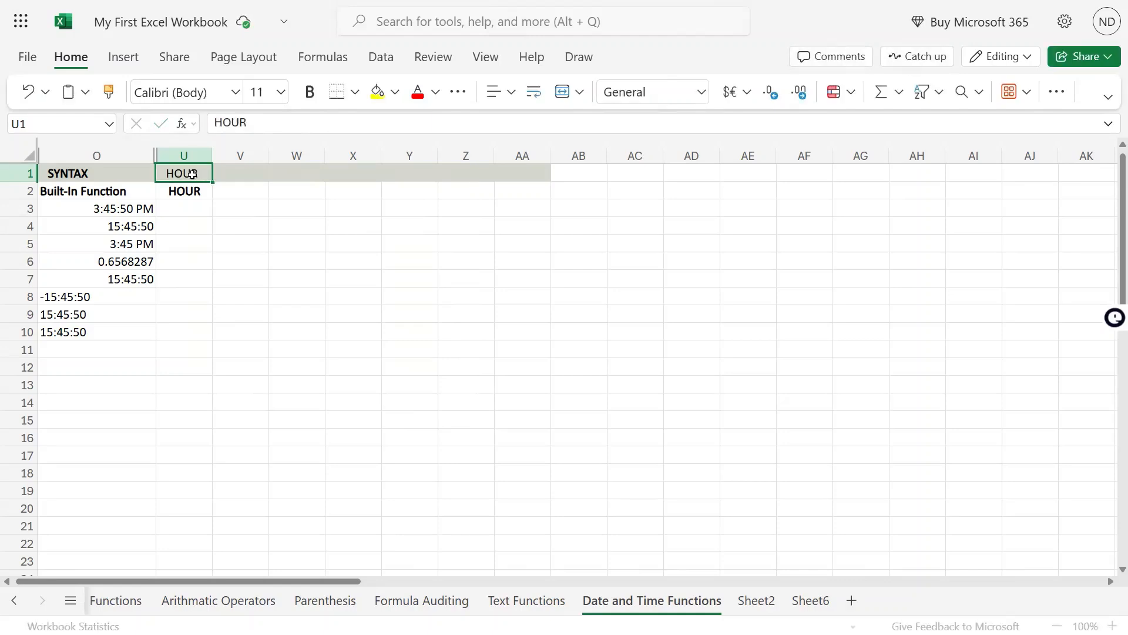
{"action": "double_click", "coordinate": [195, 175]}
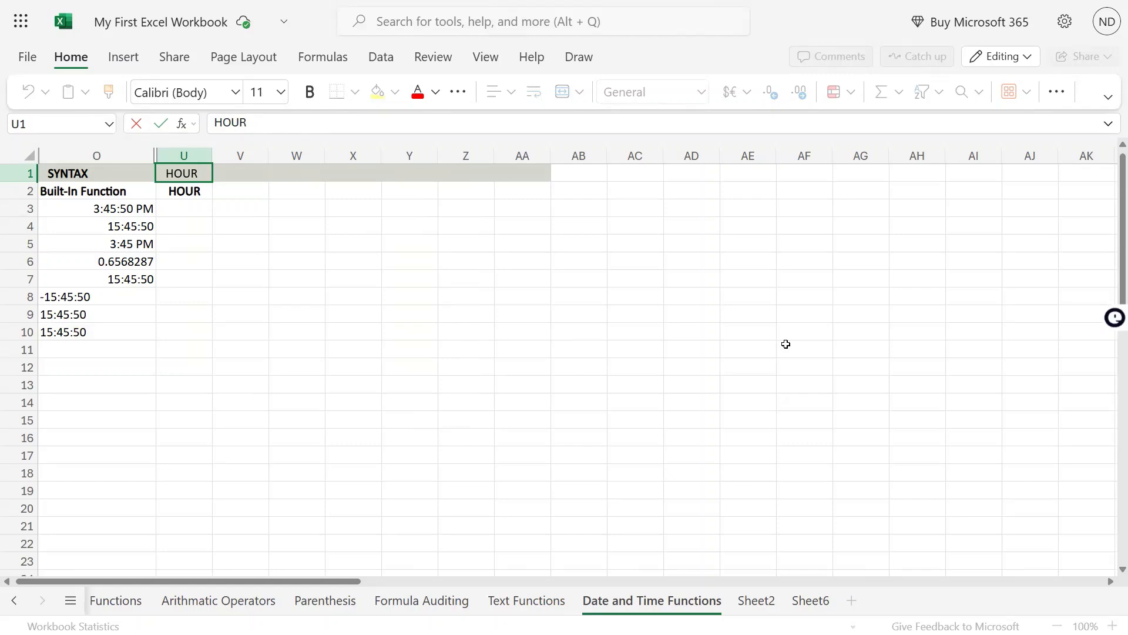
{"action": "type", "text": "(dat"}
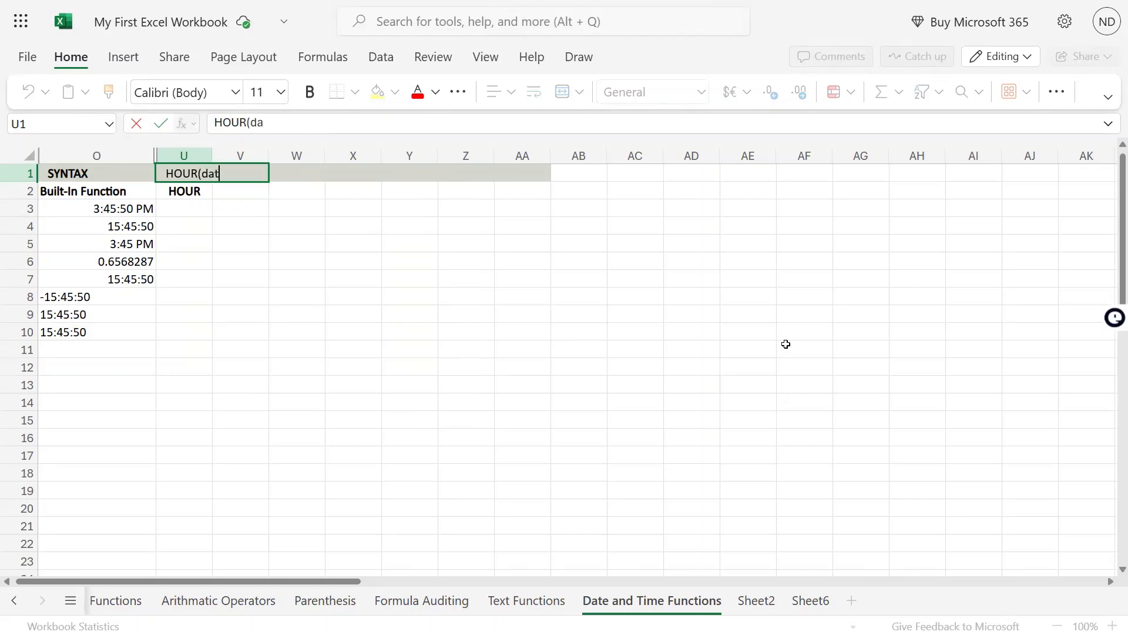
{"action": "type", "text": "e/serialnumber)"}
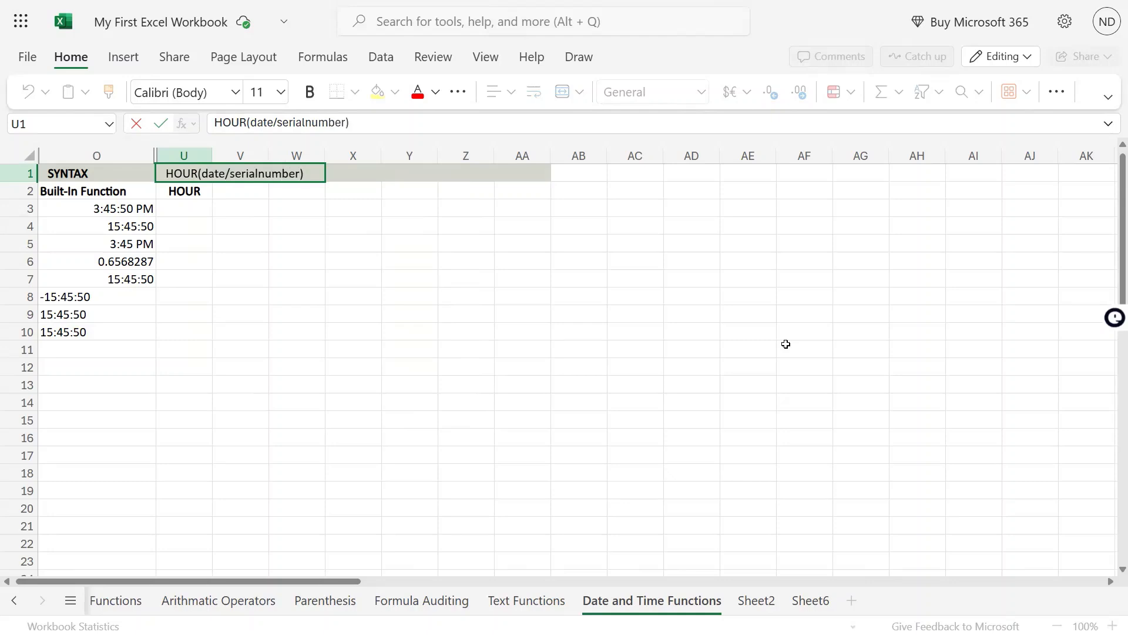
- Replace the argument word date with time in U1 so the syntax reads HOUR(time/serialnumber)
{"action": "key", "text": "Left"}
{"action": "key", "text": "Left"}
{"action": "key", "text": "Left"}
{"action": "key", "text": "Left"}
{"action": "key", "text": "Left"}
{"action": "key", "text": "Left"}
{"action": "key", "text": "Left"}
{"action": "key", "text": "Left"}
{"action": "key", "text": "Left"}
{"action": "key", "text": "Left"}
{"action": "key", "text": "Left"}
{"action": "key", "text": "Left"}
{"action": "key", "text": "Left"}
{"action": "key", "text": "Left"}
{"action": "key", "text": "shift+Left"}
{"action": "key", "text": "shift+Left"}
{"action": "key", "text": "shift+Left"}
{"action": "key", "text": "shift+Left"}
{"action": "type", "text": "time"}
{"action": "key", "text": "Return"}
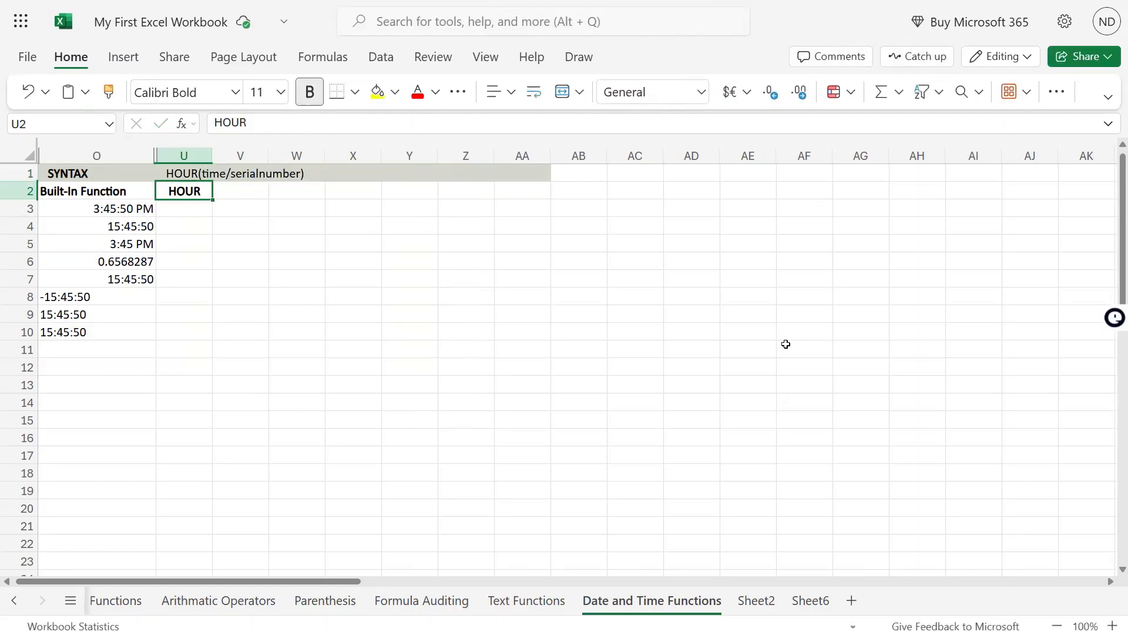
- Select the sample time values in O3:O10 to review the inputs for the HOUR function
{"action": "key", "text": "Up"}
{"action": "key", "text": "Down"}
{"action": "key", "text": "Down"}
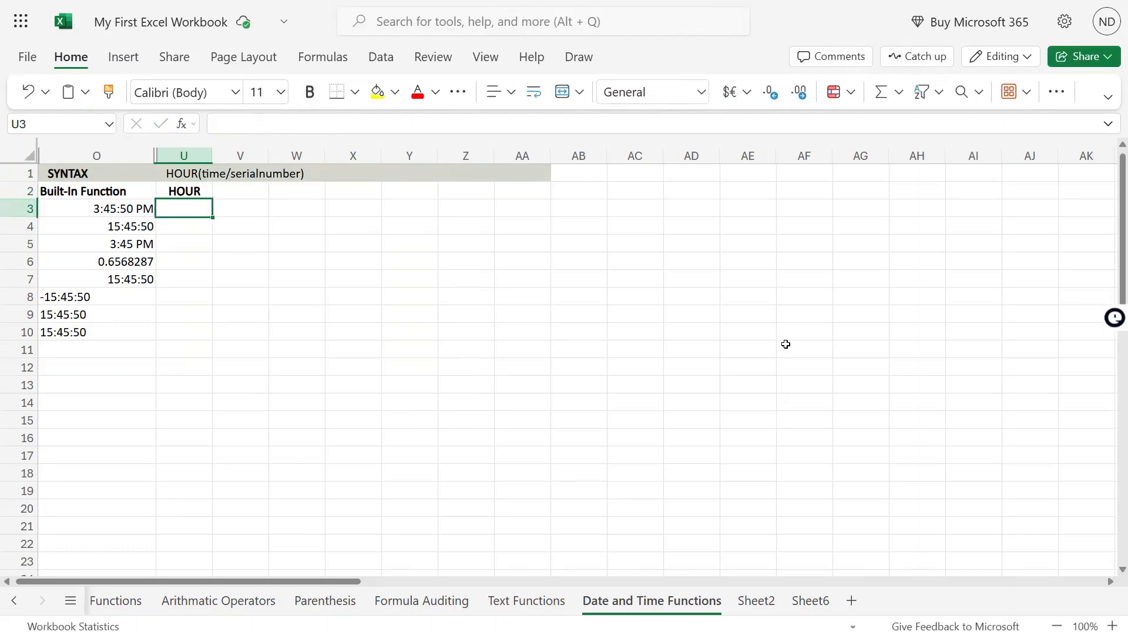
{"action": "key", "text": "Left"}
{"action": "key", "text": "Up"}
{"action": "key", "text": "Right"}
{"action": "key", "text": "Down"}
{"action": "key", "text": "Left"}
{"action": "key", "text": "ctrl+shift+Down"}
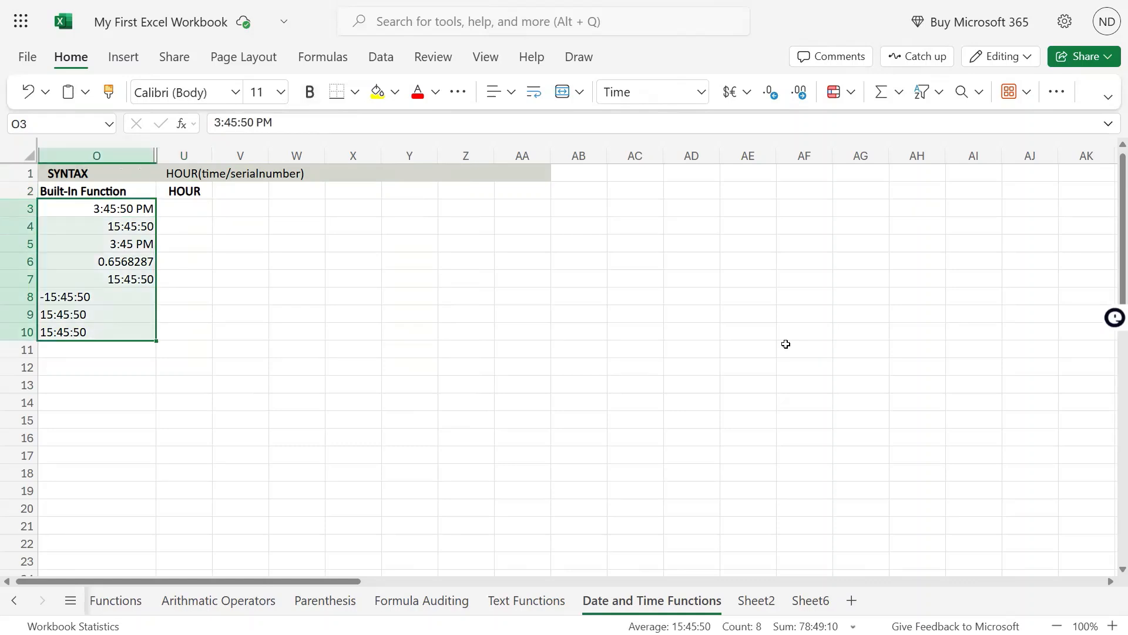
{"action": "mouse_move", "coordinate": [563, 2]}
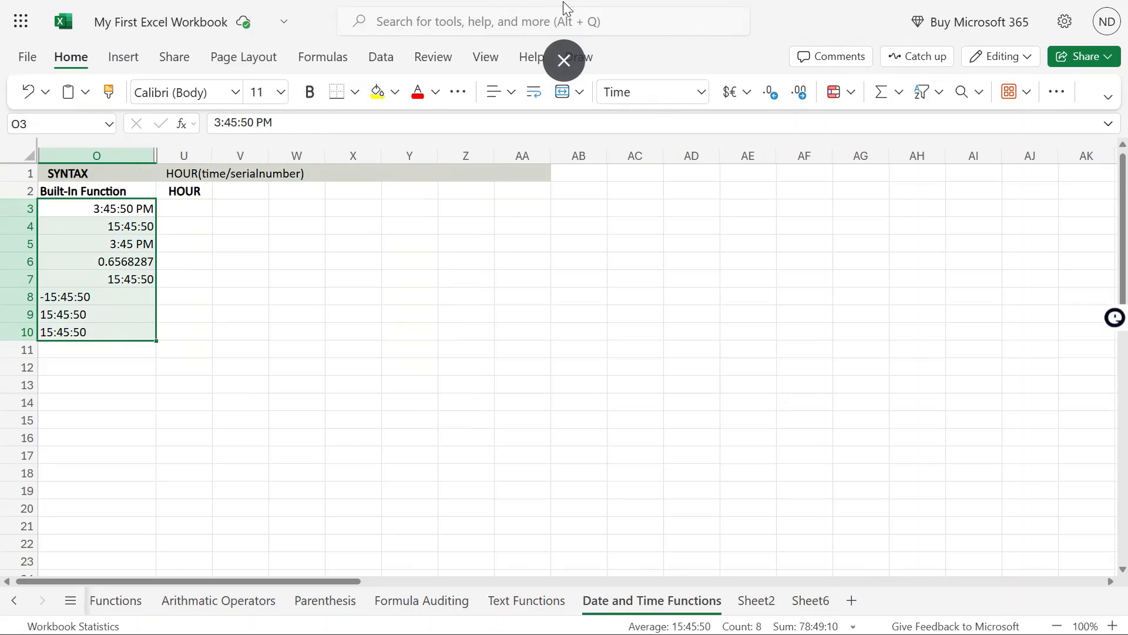
- Enter the formula =HOUR(O3) in cell U3 to extract the hour from the first time value
{"action": "left_click", "coordinate": [190, 203]}
{"action": "mouse_move", "coordinate": [563, 1]}
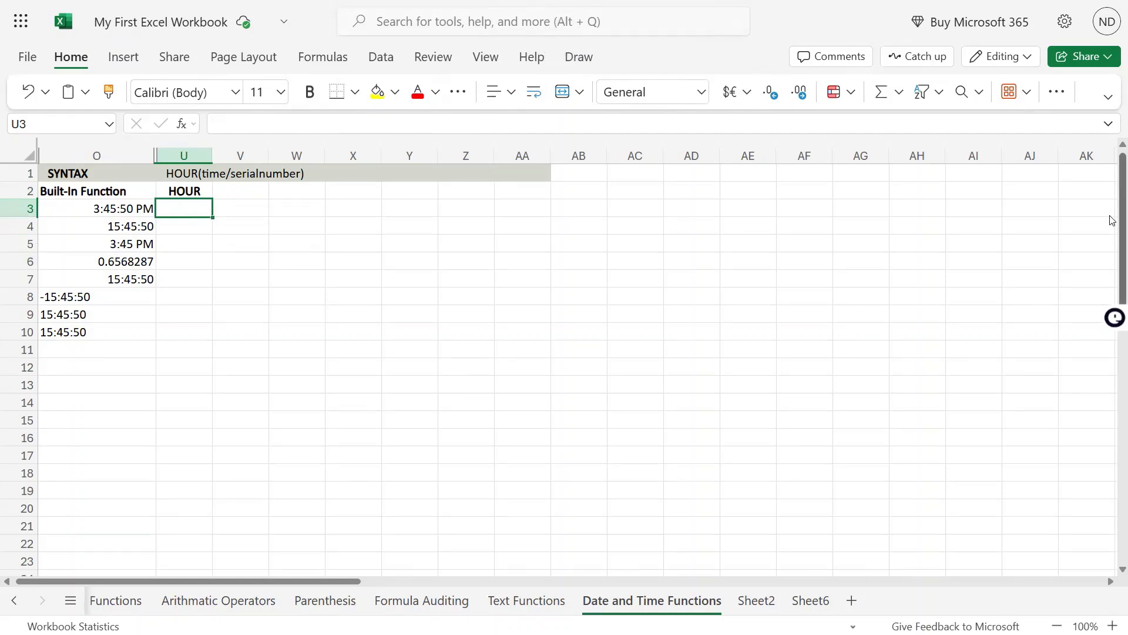
{"action": "type", "text": "=hour("}
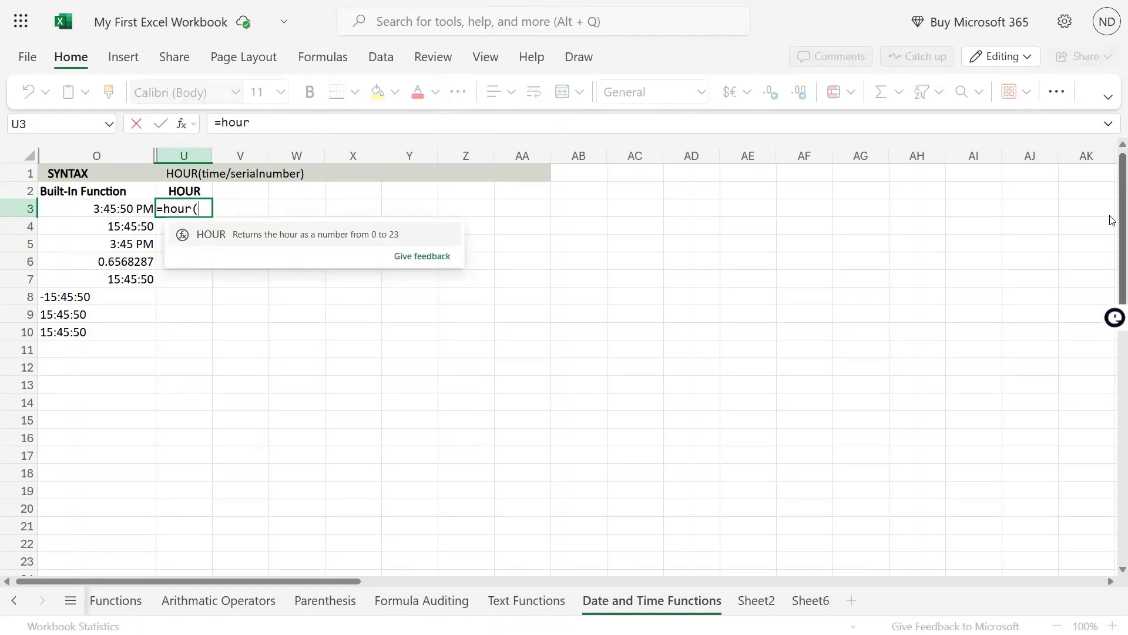
{"action": "type", "text": "O3"}
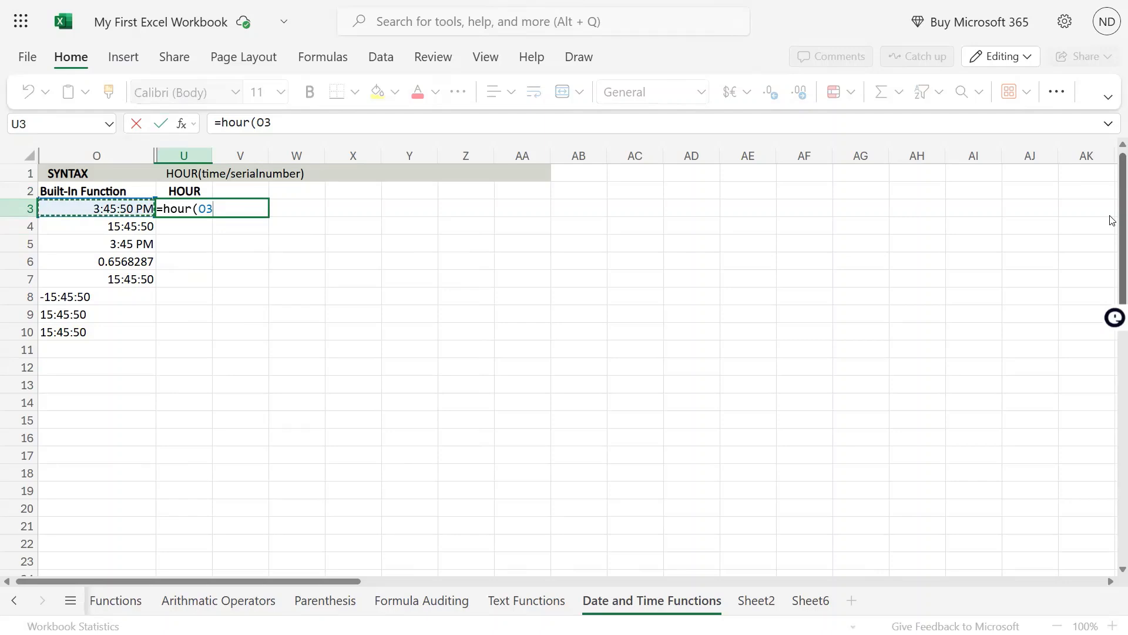
{"action": "type", "text": ")"}
{"action": "key", "text": "Return"}
- Change the time in O3 to 3:45:50 AM to test the hour formula, and undo that edit
{"action": "key", "text": "Up"}
{"action": "key", "text": "Left"}
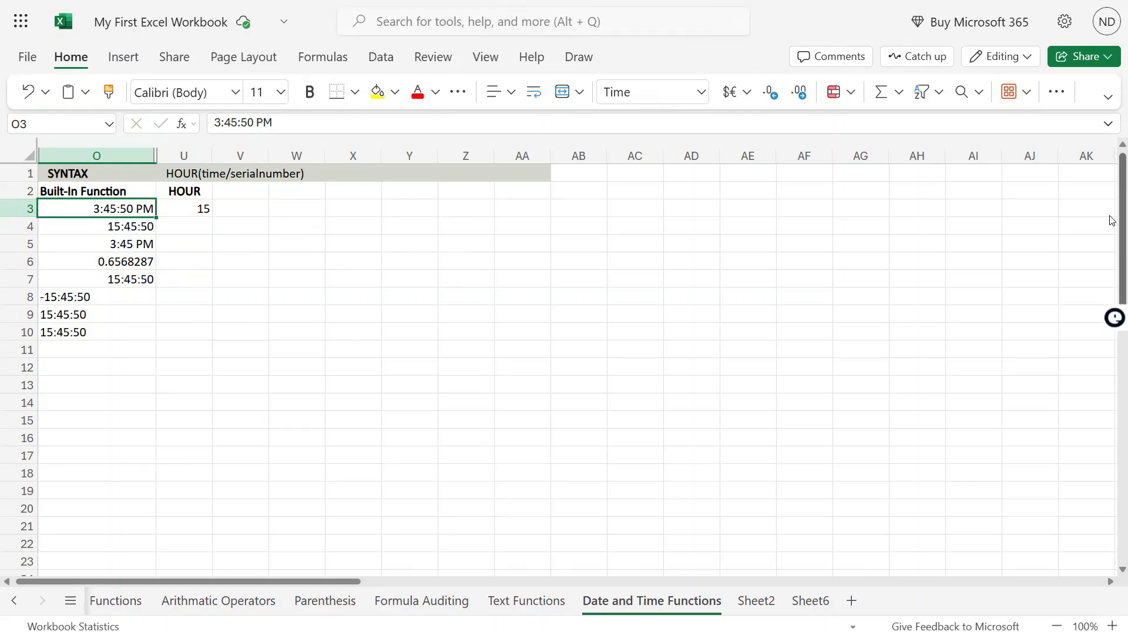
{"action": "key", "text": "F2"}
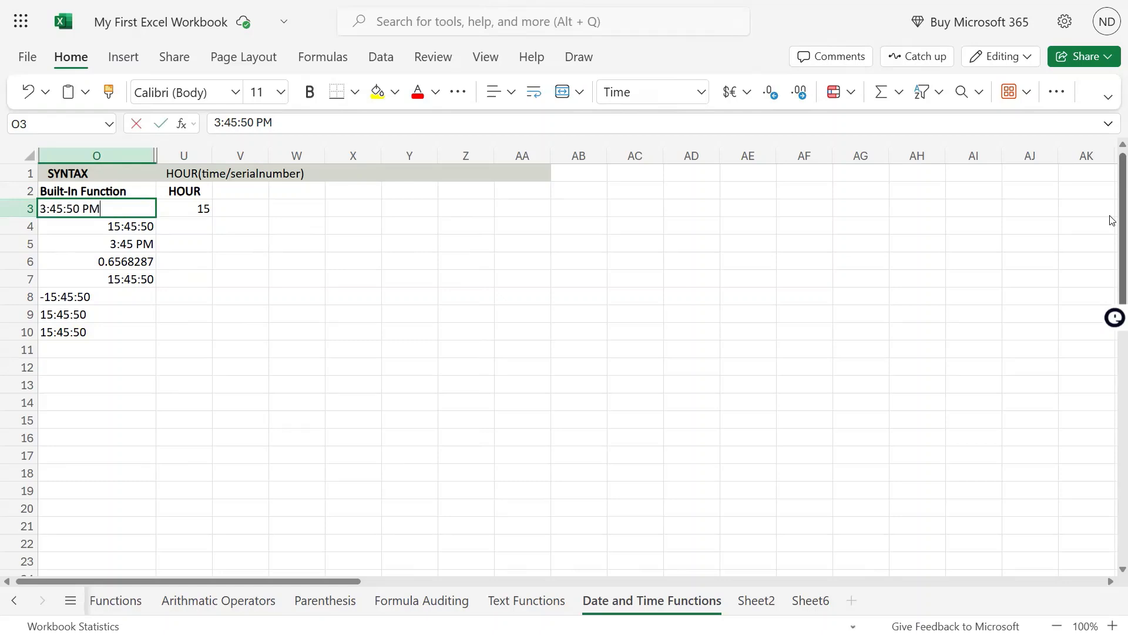
{"action": "key", "text": "Left"}
{"action": "key", "text": "Delete"}
{"action": "type", "text": "A"}
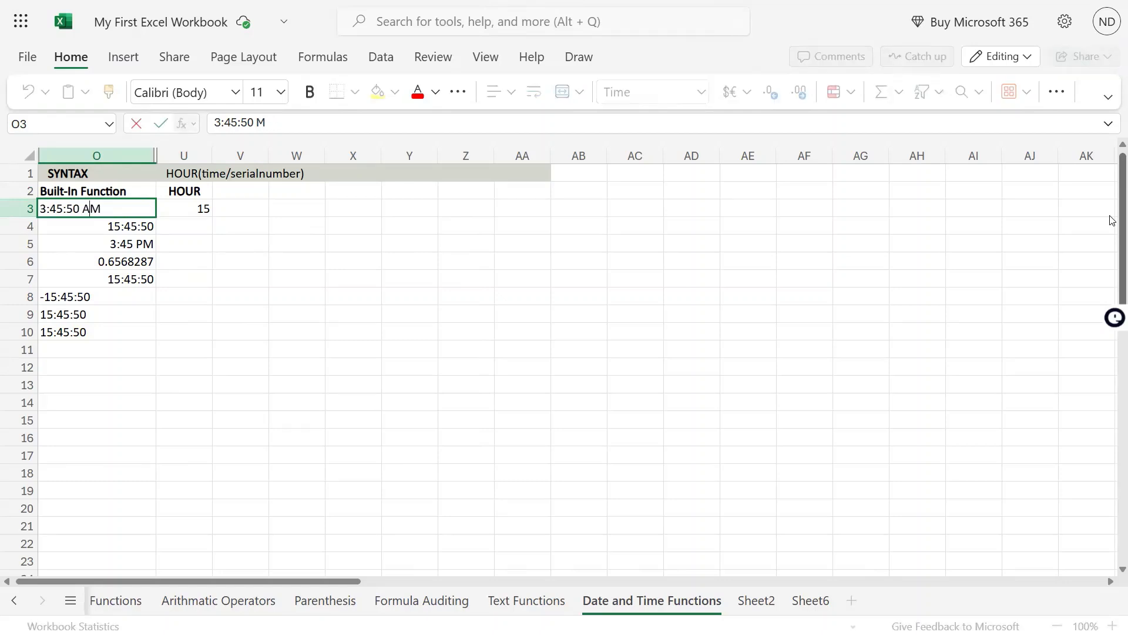
{"action": "key", "text": "Return"}
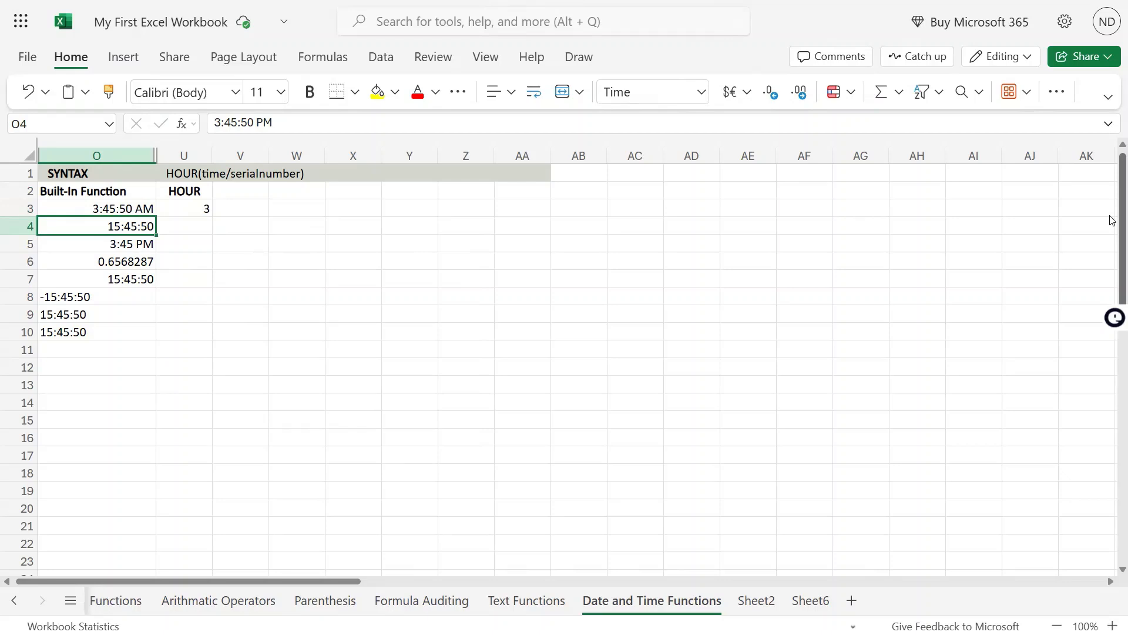
{"action": "key", "text": "ctrl+z"}
- Copy the HOUR formula from U3 into U4
{"action": "key", "text": "Up"}
{"action": "key", "text": "Right"}
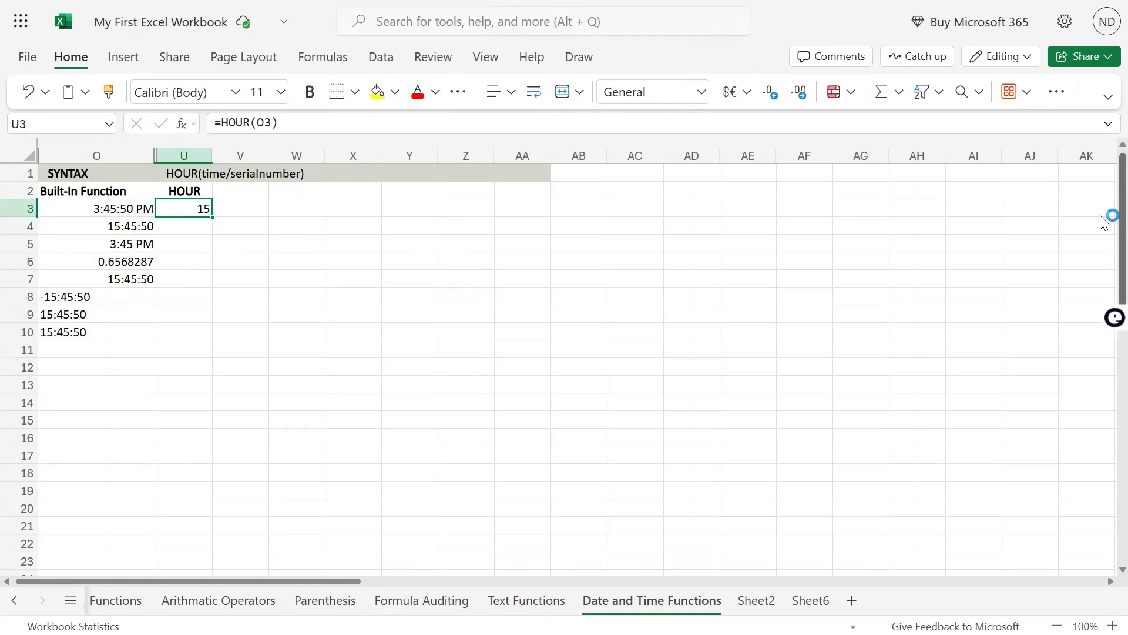
{"action": "key", "text": "ctrl+c"}
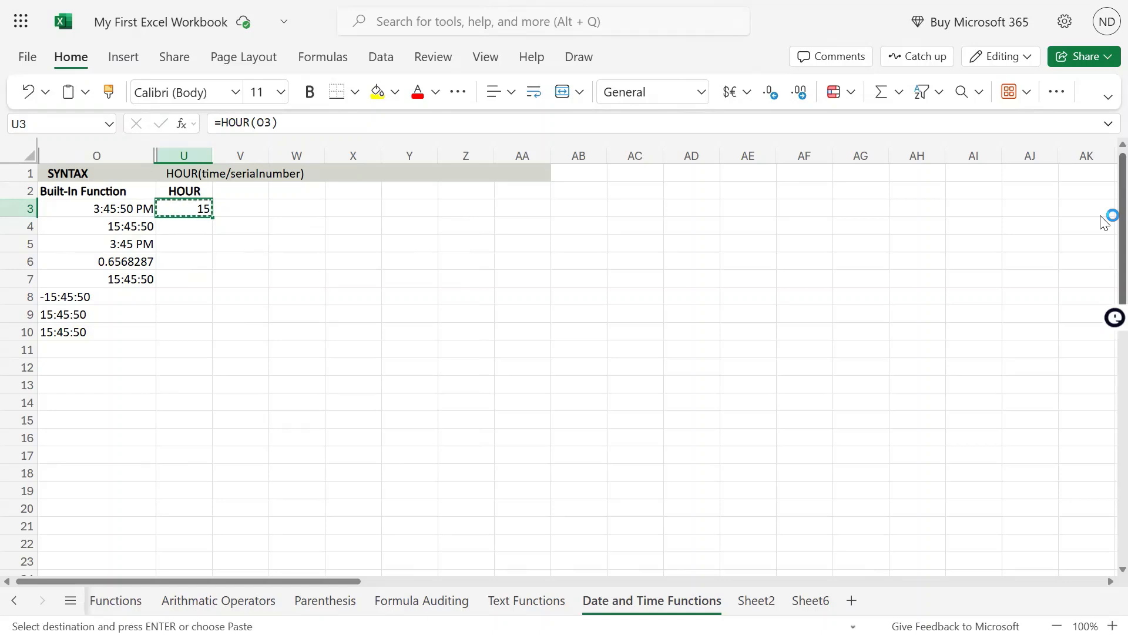
{"action": "key", "text": "Left"}
{"action": "key", "text": "Down"}
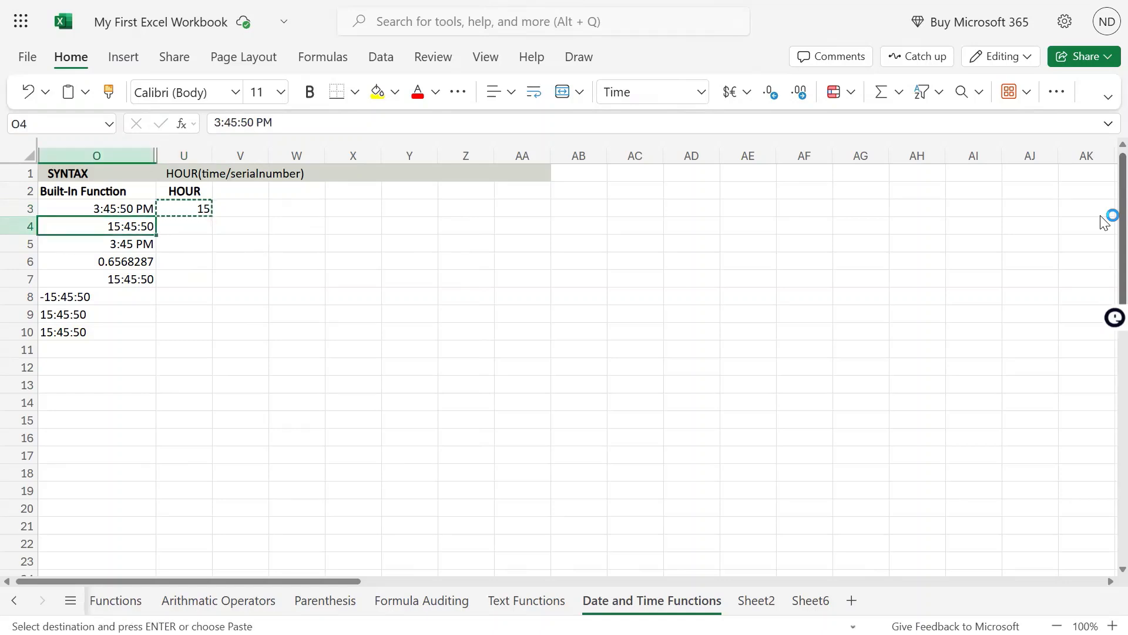
{"action": "key", "text": "Right"}
{"action": "key", "text": "ctrl+v"}
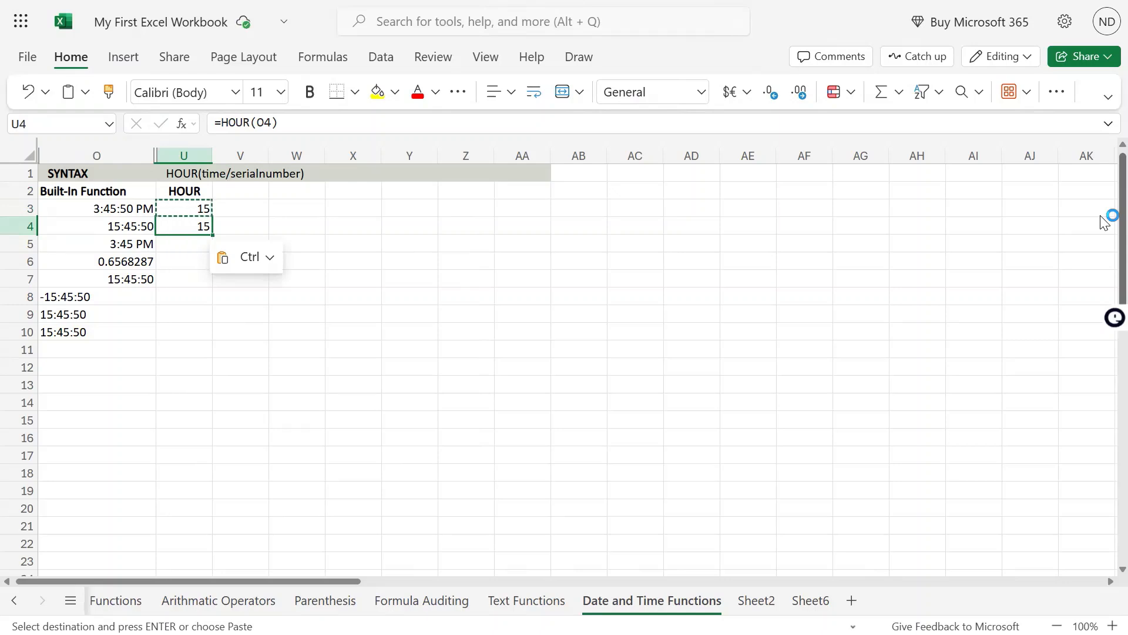
- Check the source time in O4 and paste the copied HOUR formula into U5
{"action": "key", "text": "Left"}
{"action": "key", "text": "Right"}
{"action": "key", "text": "Left"}
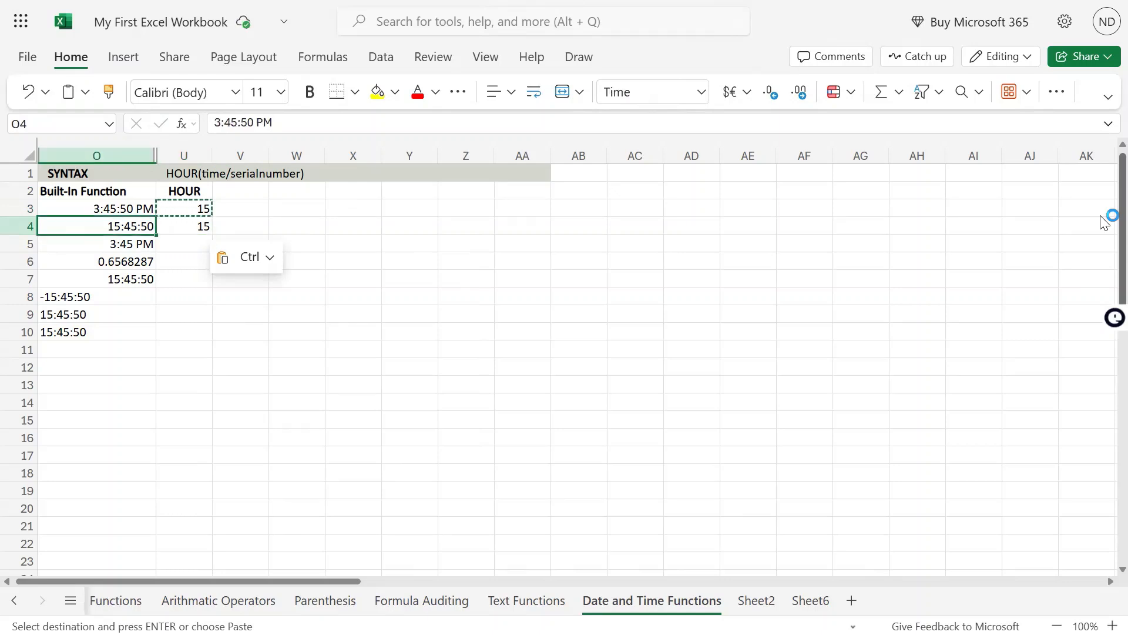
{"action": "key", "text": "Right"}
{"action": "key", "text": "Down"}
{"action": "key", "text": "Left"}
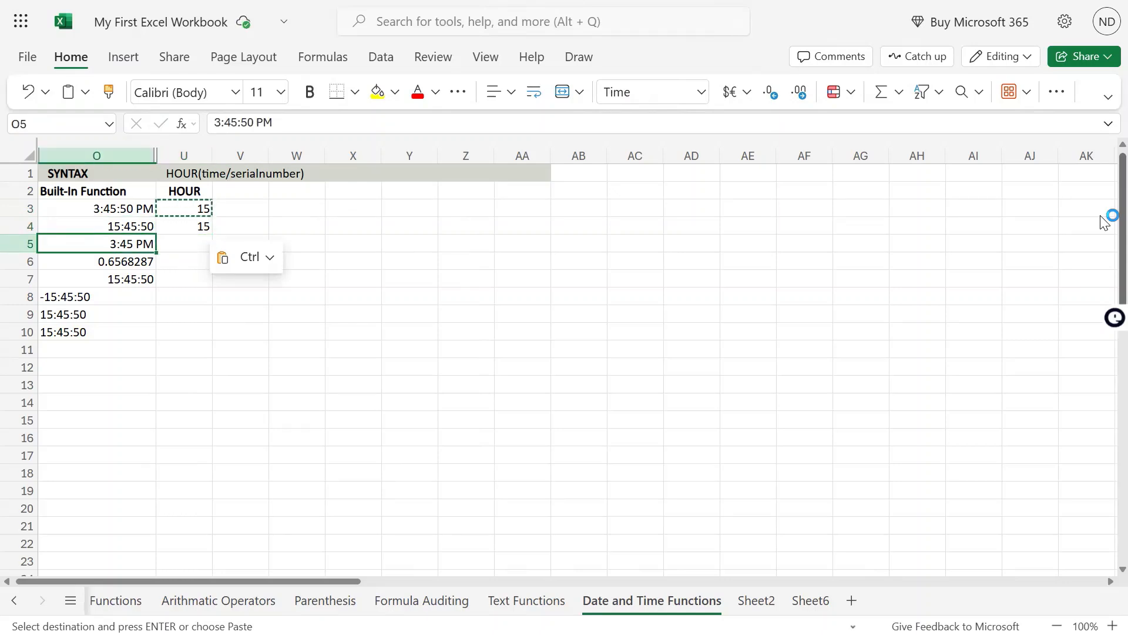
{"action": "key", "text": "Right"}
{"action": "key", "text": "ctrl+v"}
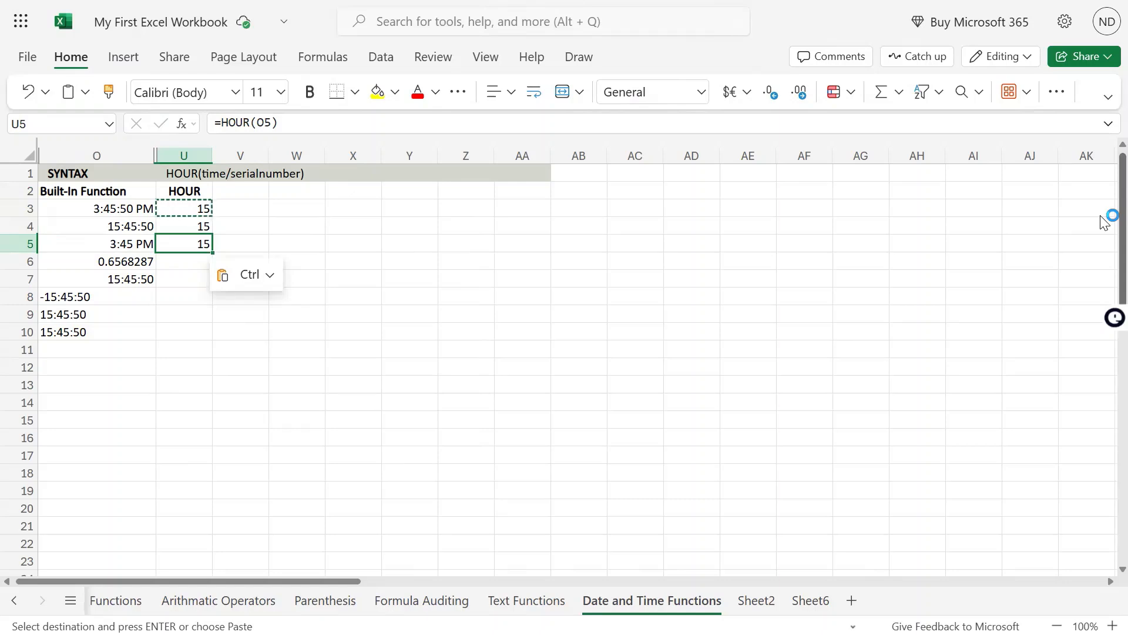
- Compare the source times above and copy the HOUR formula from U5 into U6
{"action": "key", "text": "Left"}
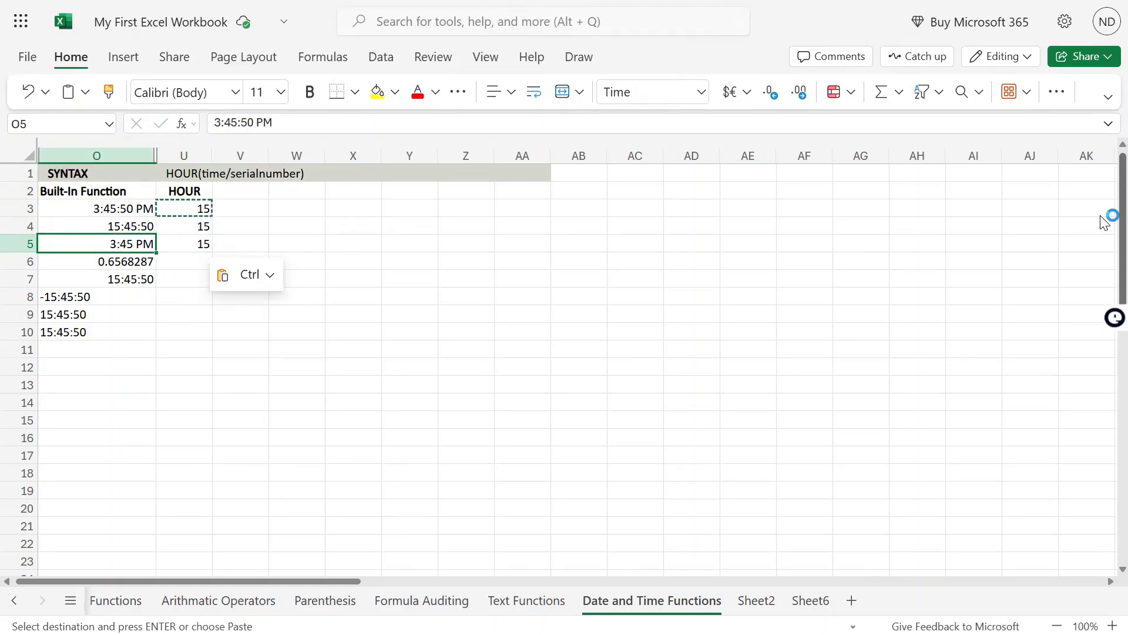
{"action": "key", "text": "Down"}
{"action": "key", "text": "Up"}
{"action": "key", "text": "Up"}
{"action": "key", "text": "Up"}
{"action": "key", "text": "Down"}
{"action": "key", "text": "Down"}
{"action": "key", "text": "Right"}
{"action": "key", "text": "Up"}
{"action": "key", "text": "Down"}
{"action": "key", "text": "ctrl+c"}
{"action": "key", "text": "Down"}
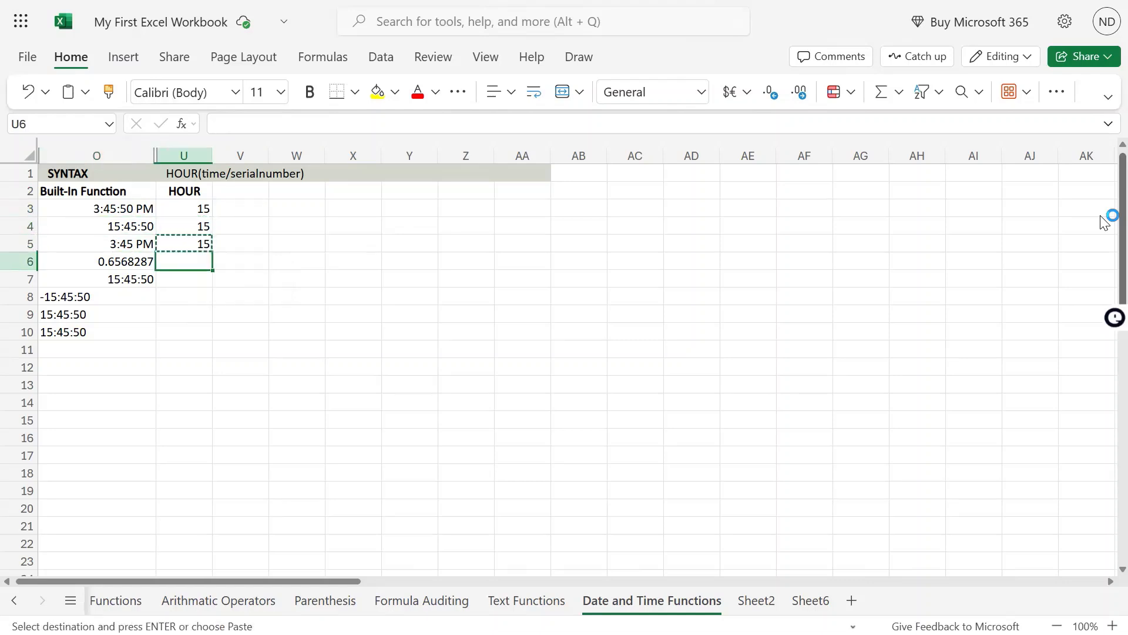
{"action": "key", "text": "ctrl+v"}
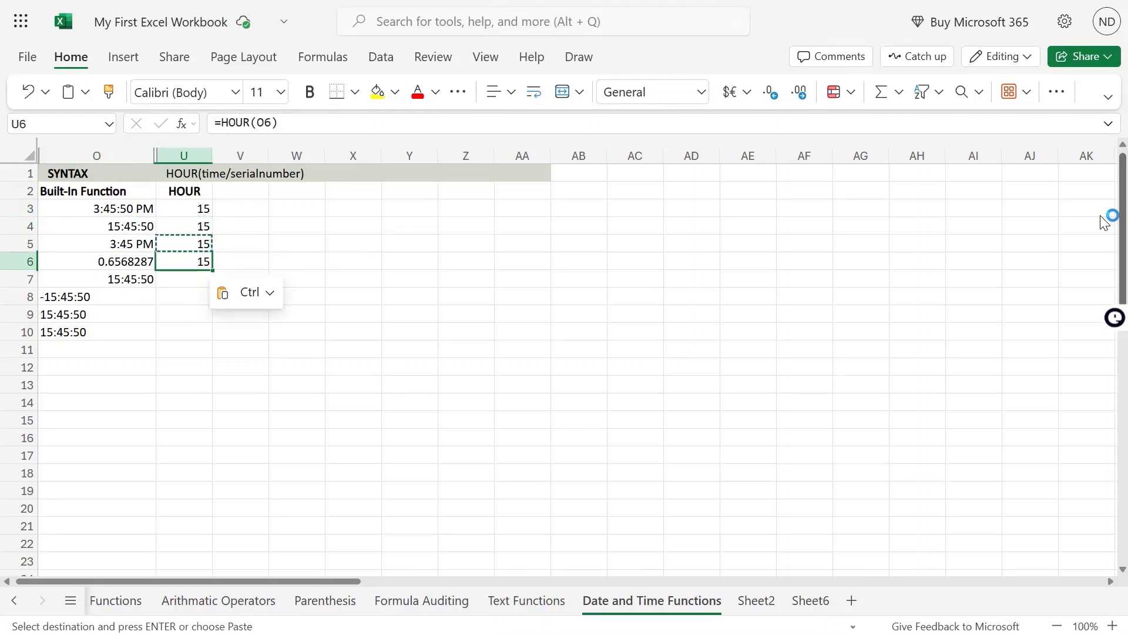
- Copy the HOUR formula from U6 down into U7 and U8
{"action": "key", "text": "Left"}
{"action": "key", "text": "Down"}
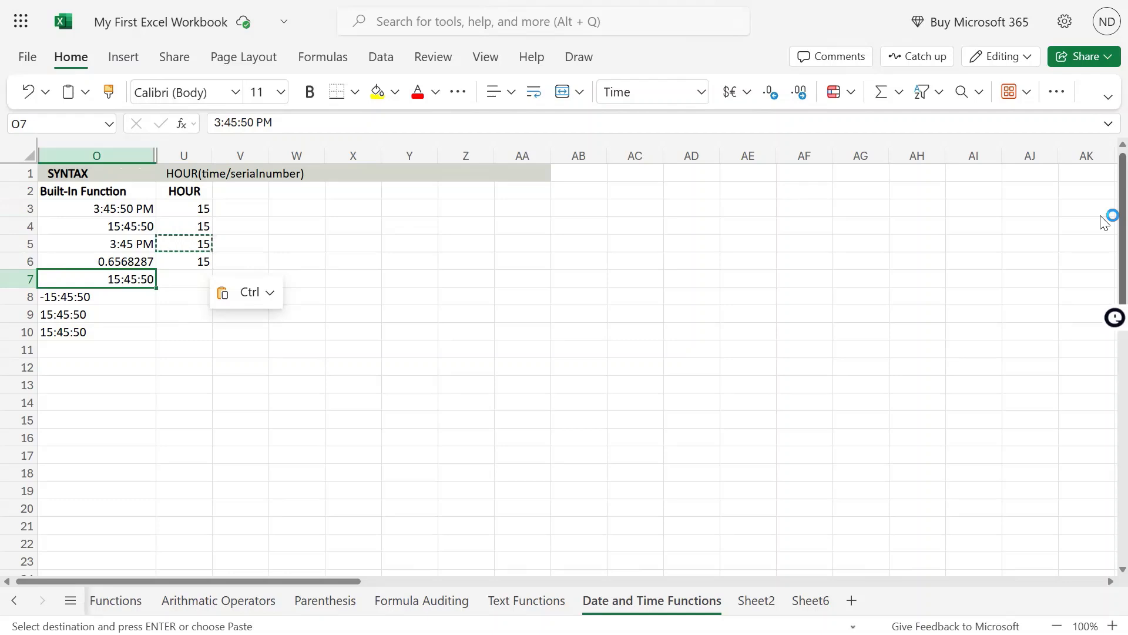
{"action": "key", "text": "Up"}
{"action": "key", "text": "Right"}
{"action": "key", "text": "ctrl+c"}
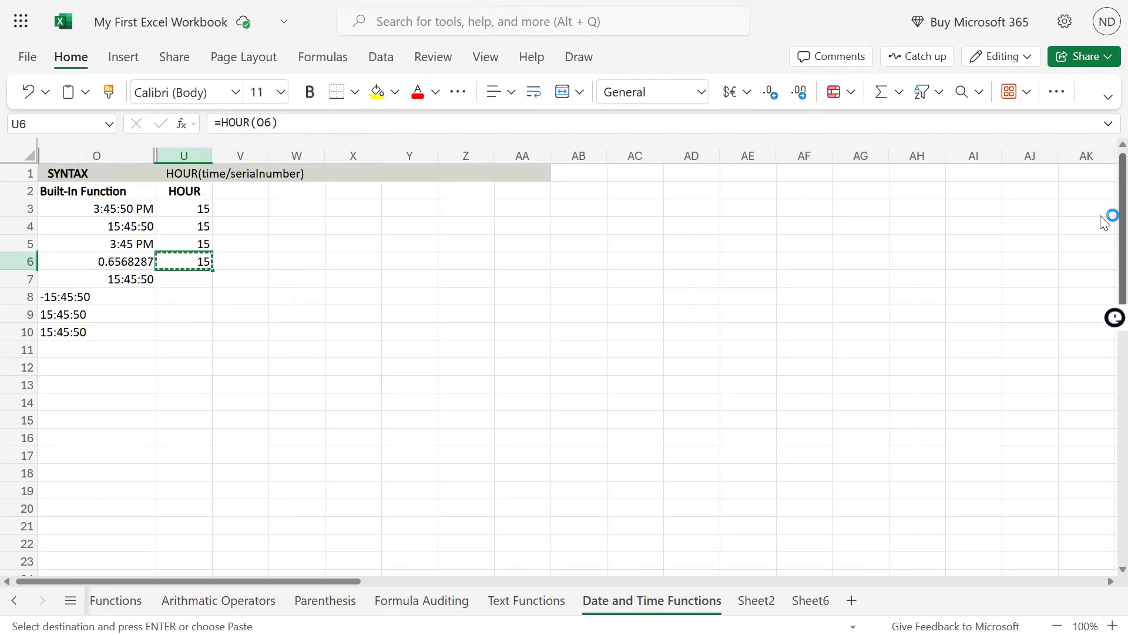
{"action": "key", "text": "Down"}
{"action": "key", "text": "ctrl+v"}
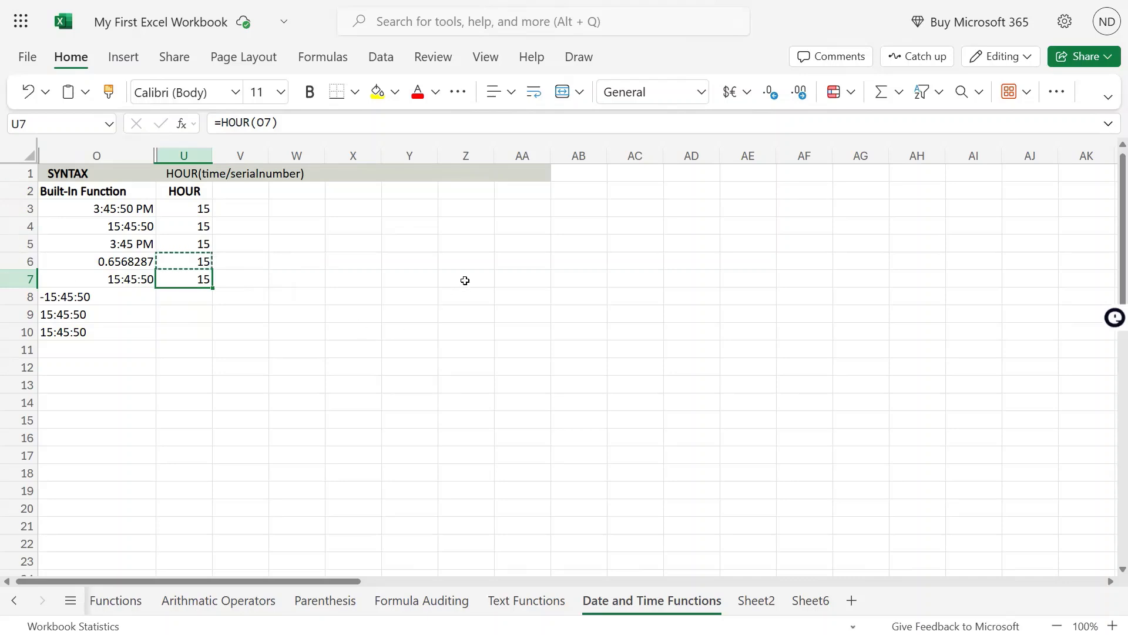
{"action": "key", "text": "Down"}
{"action": "key", "text": "ctrl+v"}
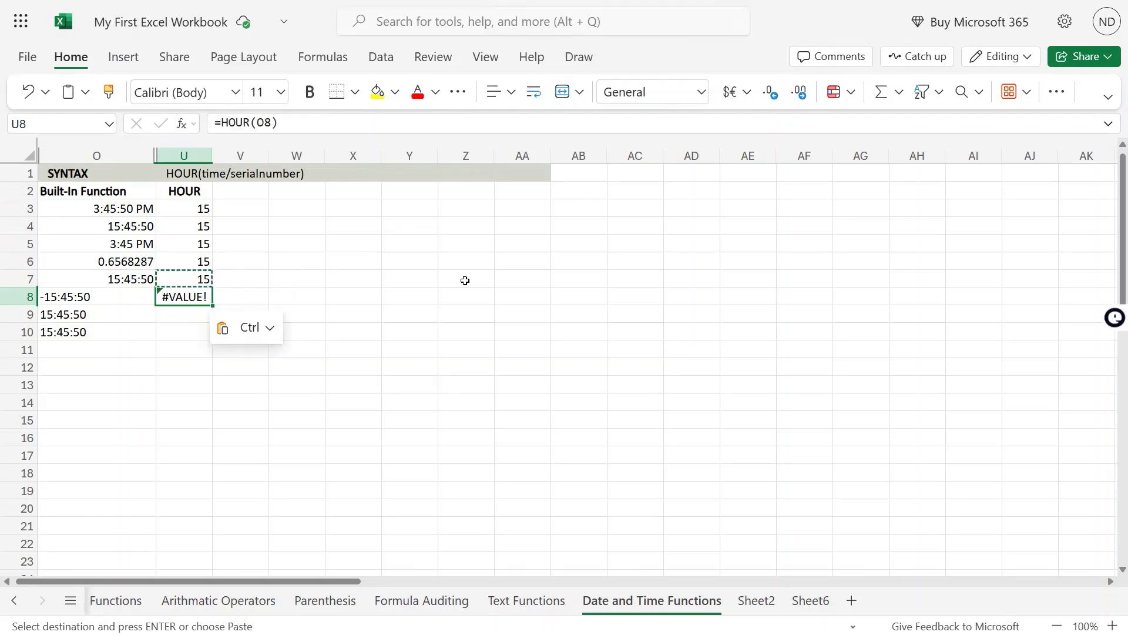
- Check the source time in O9 and copy the HOUR formula from U8 into U9
{"action": "key", "text": "Down"}
{"action": "key", "text": "Left"}
{"action": "key", "text": "Right"}
{"action": "key", "text": "Up"}
{"action": "key", "text": "ctrl+c"}
{"action": "key", "text": "Down"}
{"action": "key", "text": "ctrl+v"}
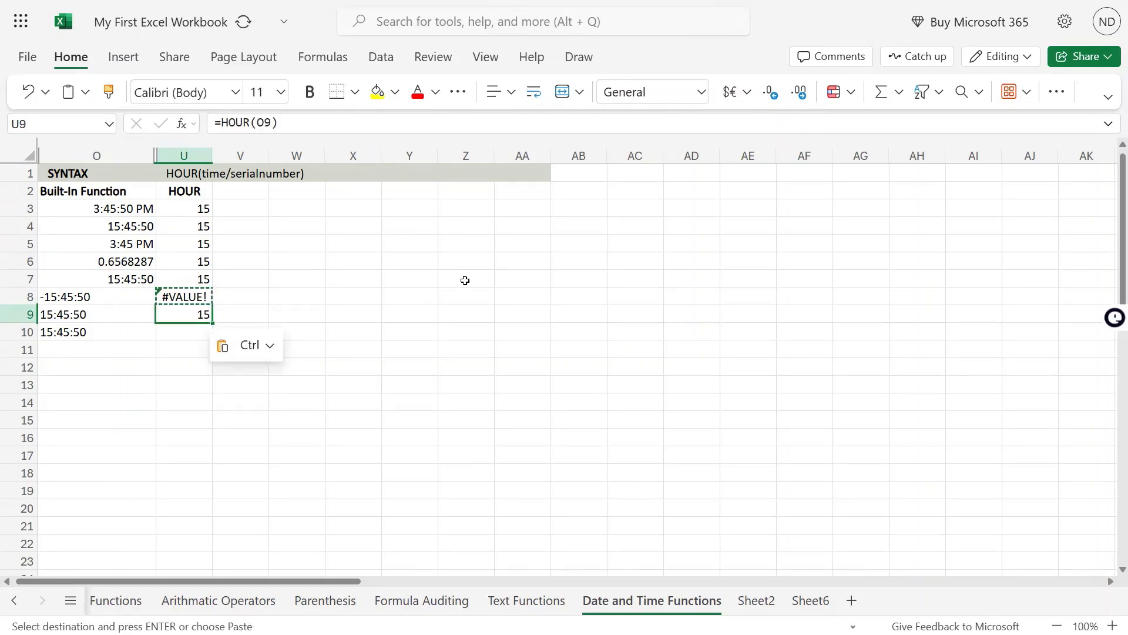
- Examine the text-formatted times in O9 and O10 and the negative time in O8 against the HOUR formulas in U9 and U8
{"action": "key", "text": "Left"}
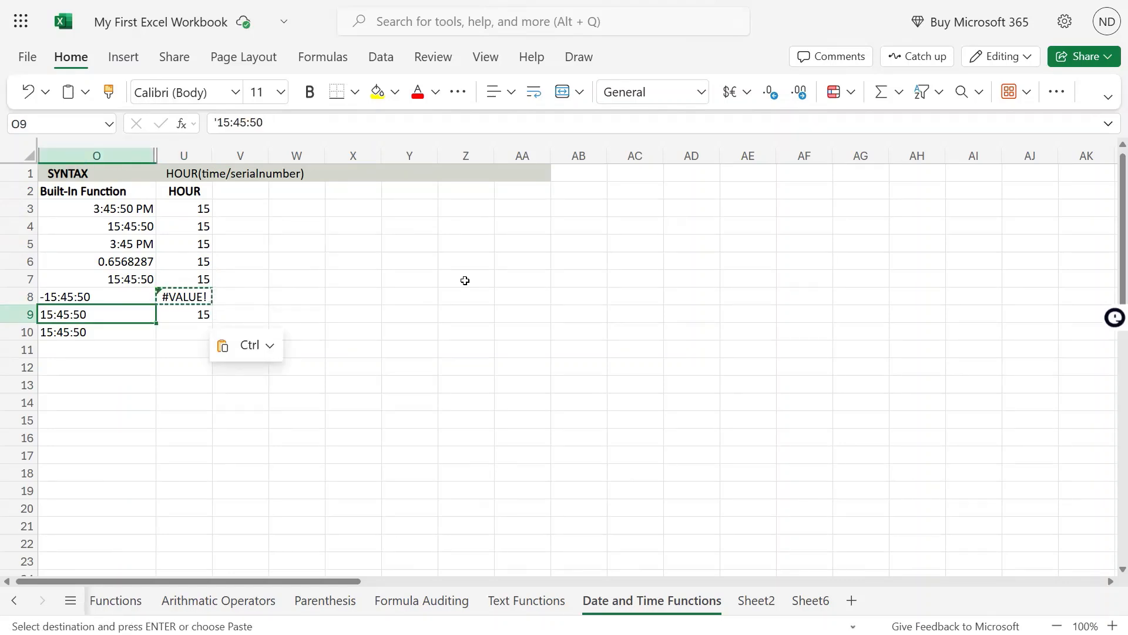
{"action": "key", "text": "Down"}
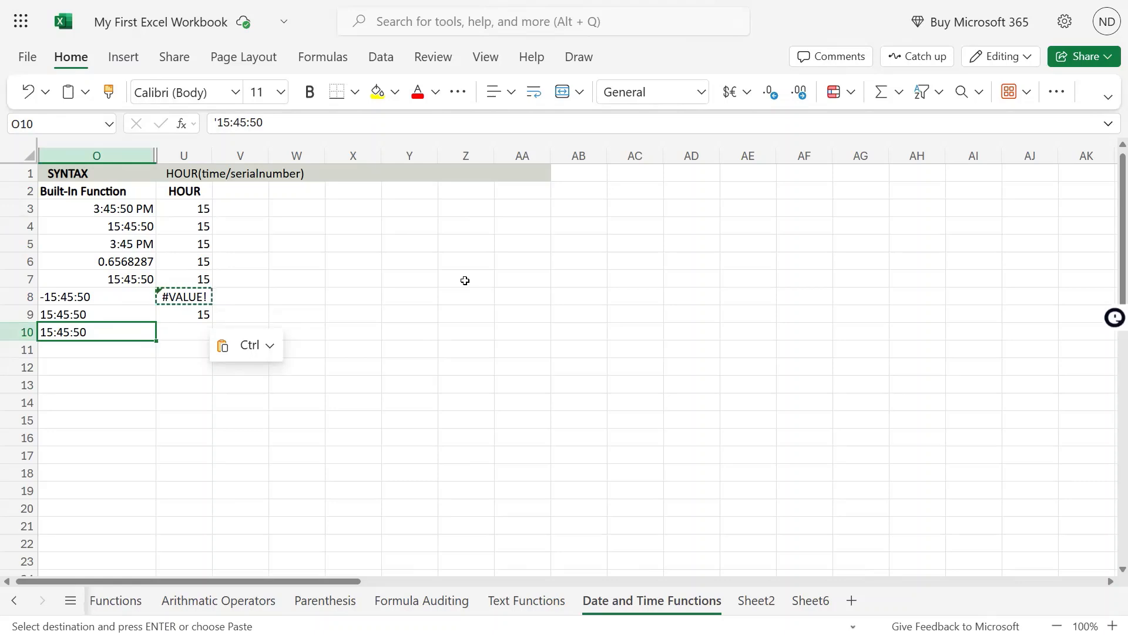
{"action": "key", "text": "Up"}
{"action": "key", "text": "Right"}
{"action": "key", "text": "Left"}
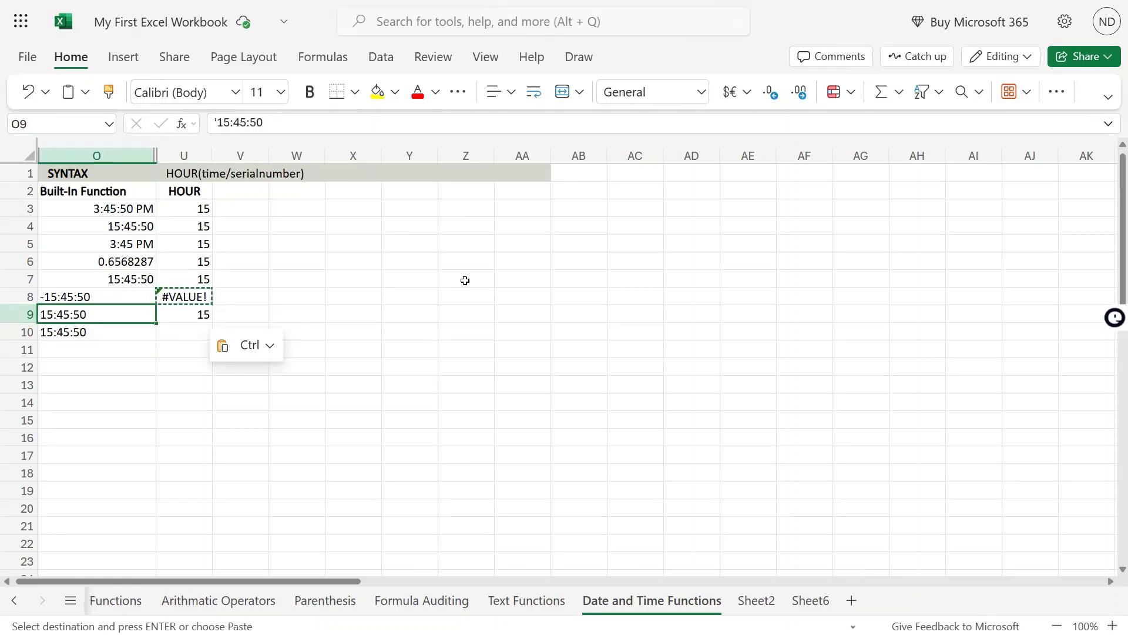
{"action": "key", "text": "Right"}
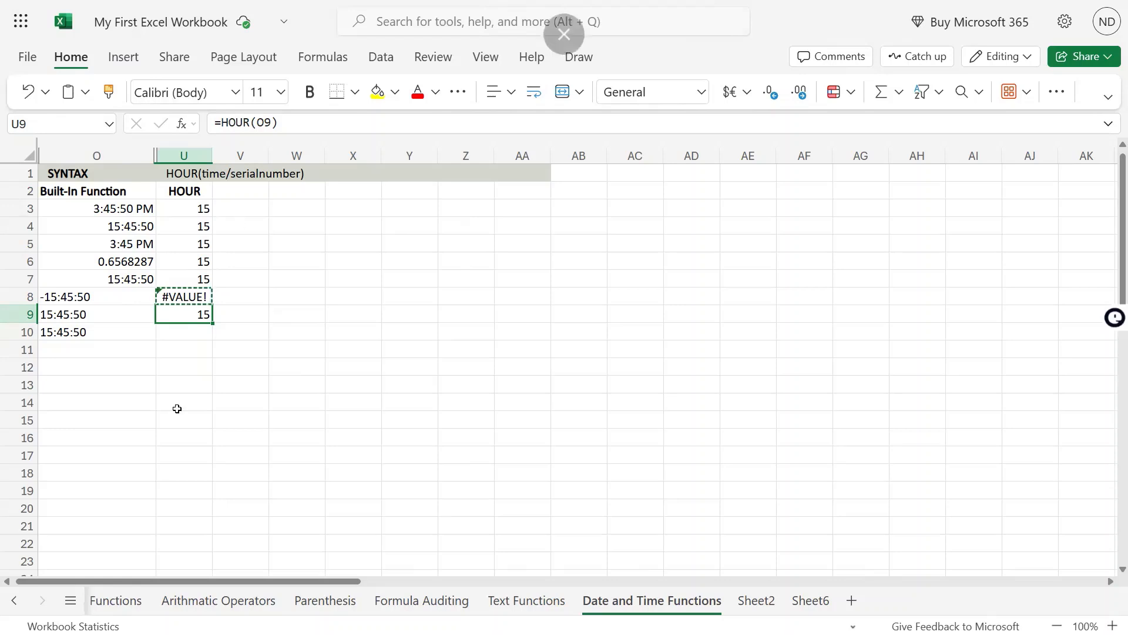
{"action": "left_click", "coordinate": [51, 298]}
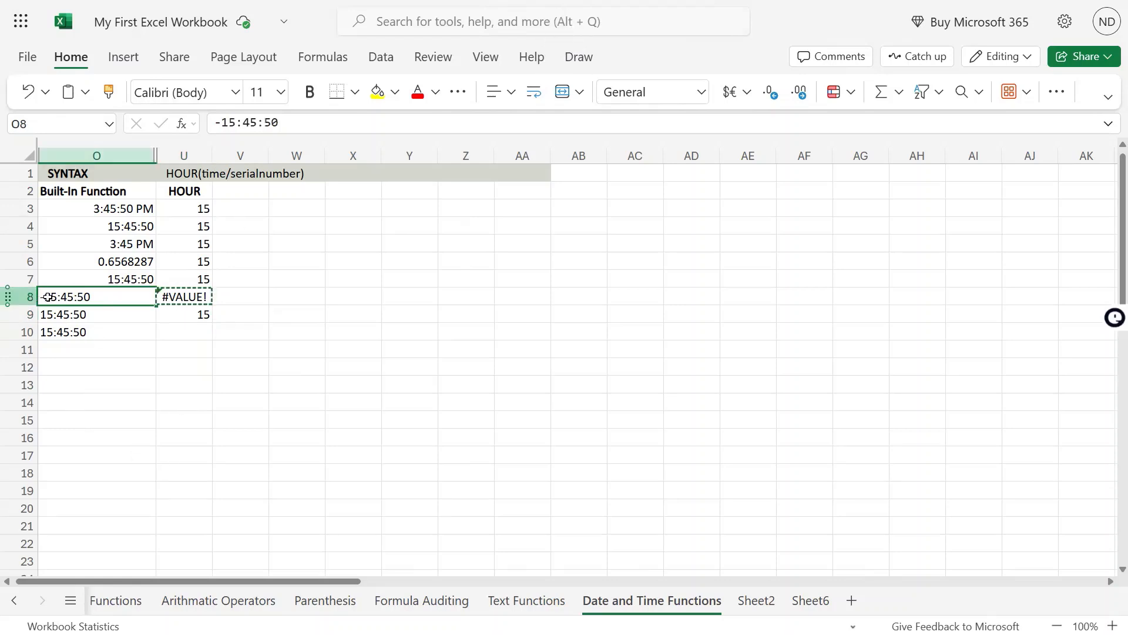
{"action": "left_click", "coordinate": [184, 297]}
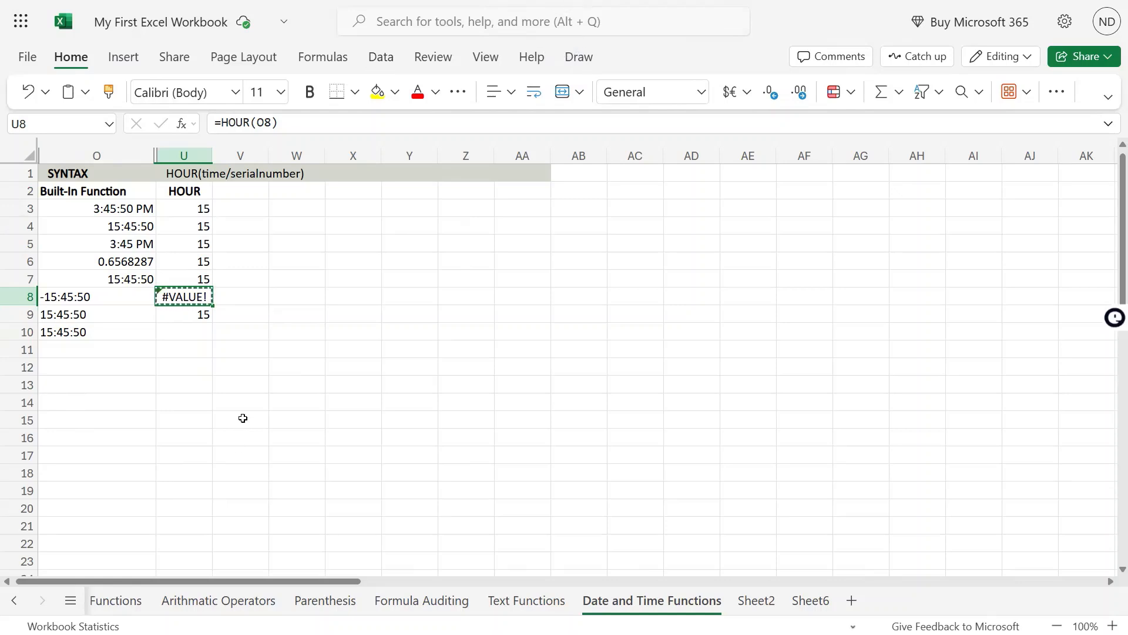
- Enter the formula =HOUR(-12) in U11 to test the function with a negative serial number
{"action": "left_click", "coordinate": [198, 344]}
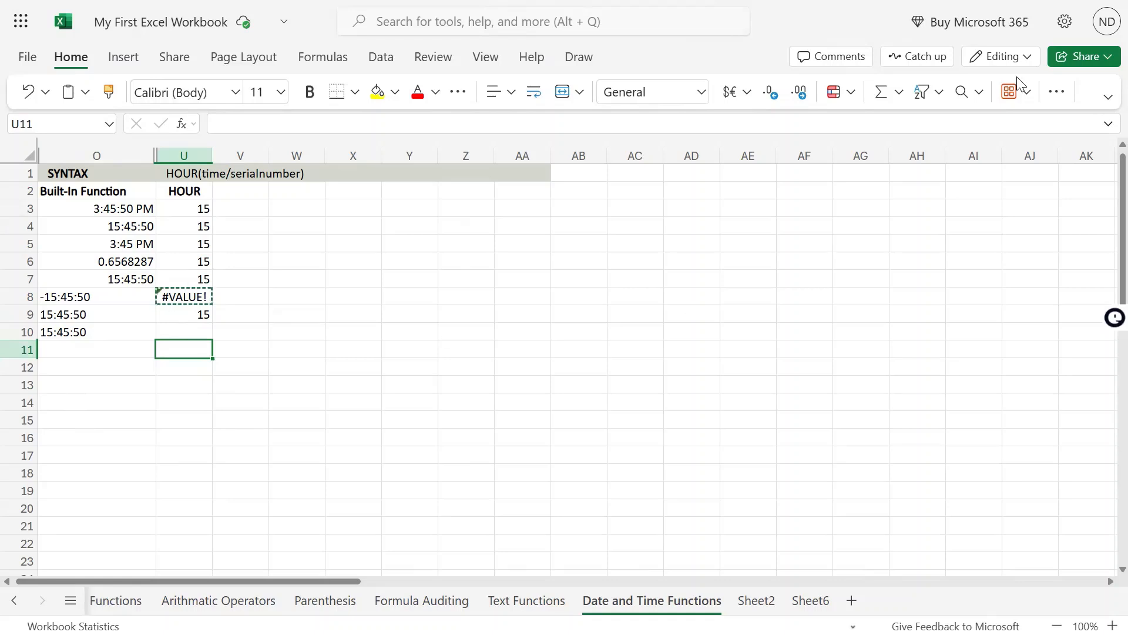
{"action": "type", "text": "=hour"}
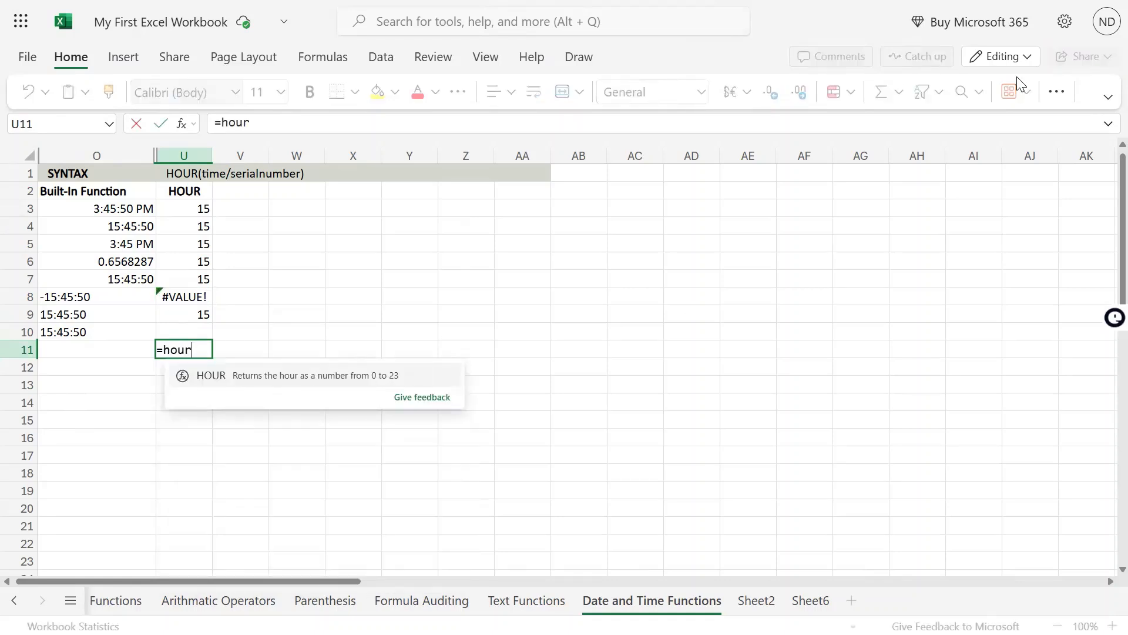
{"action": "type", "text": "(-"}
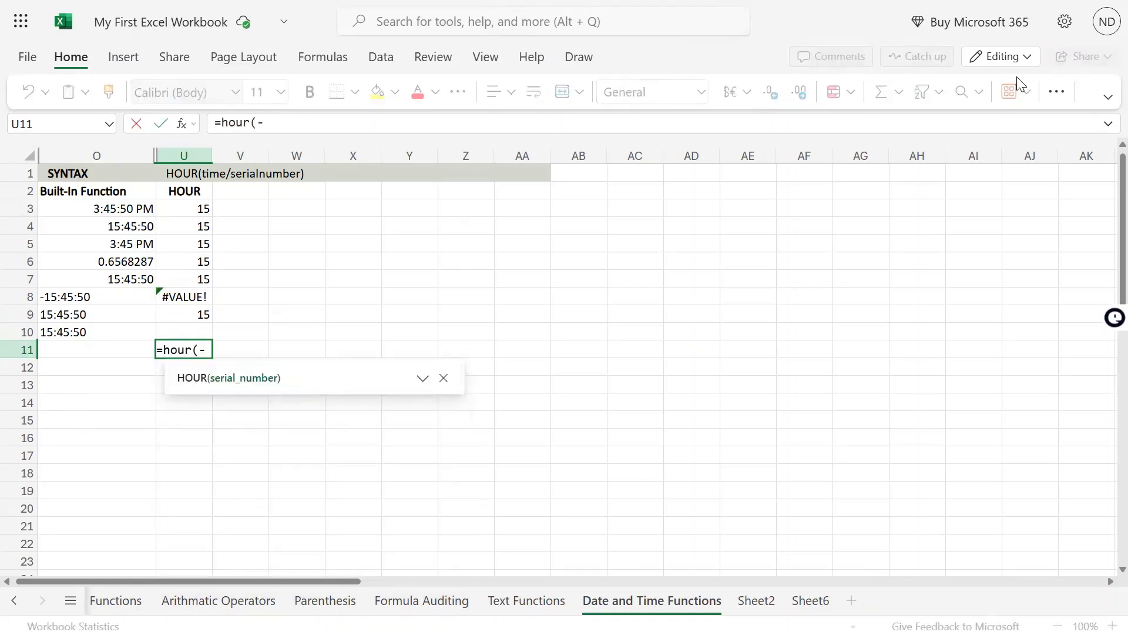
{"action": "type", "text": "12)"}
{"action": "key", "text": "Return"}
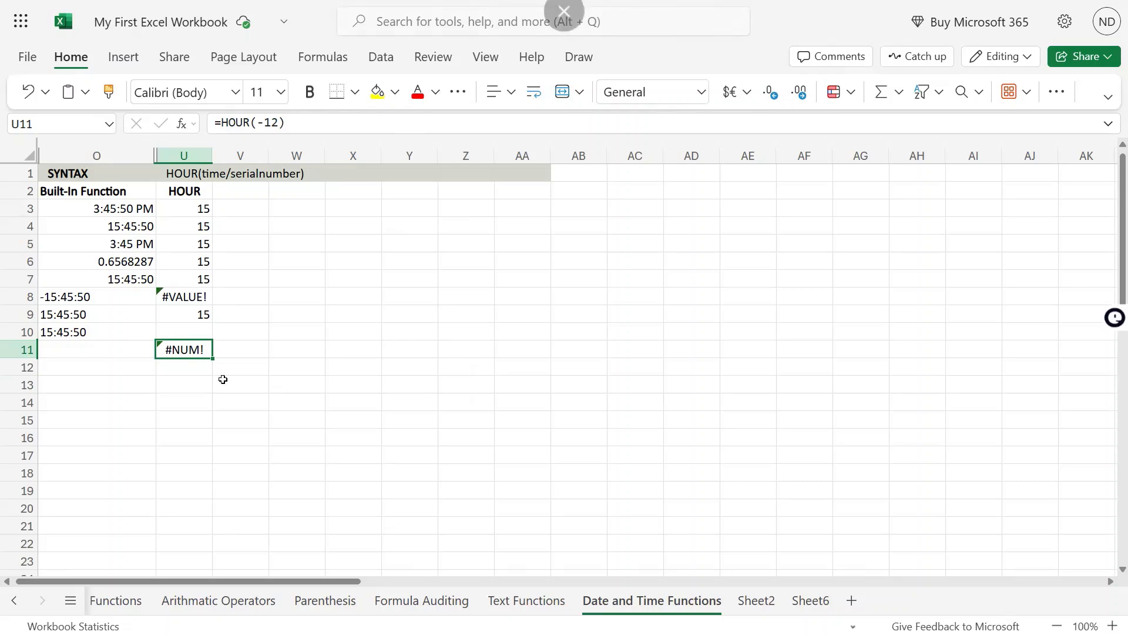
- Review the HOUR formulas in U3 and U9 together with the source time in O9
{"action": "left_click", "coordinate": [202, 207]}
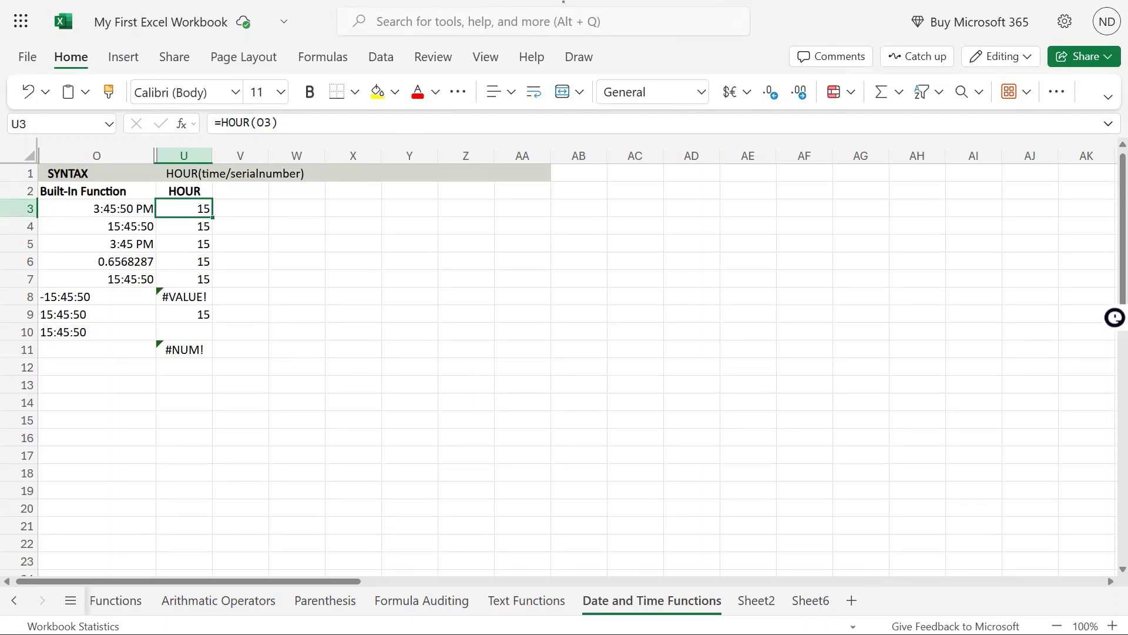
{"action": "left_click", "coordinate": [75, 319]}
{"action": "left_click", "coordinate": [176, 313]}
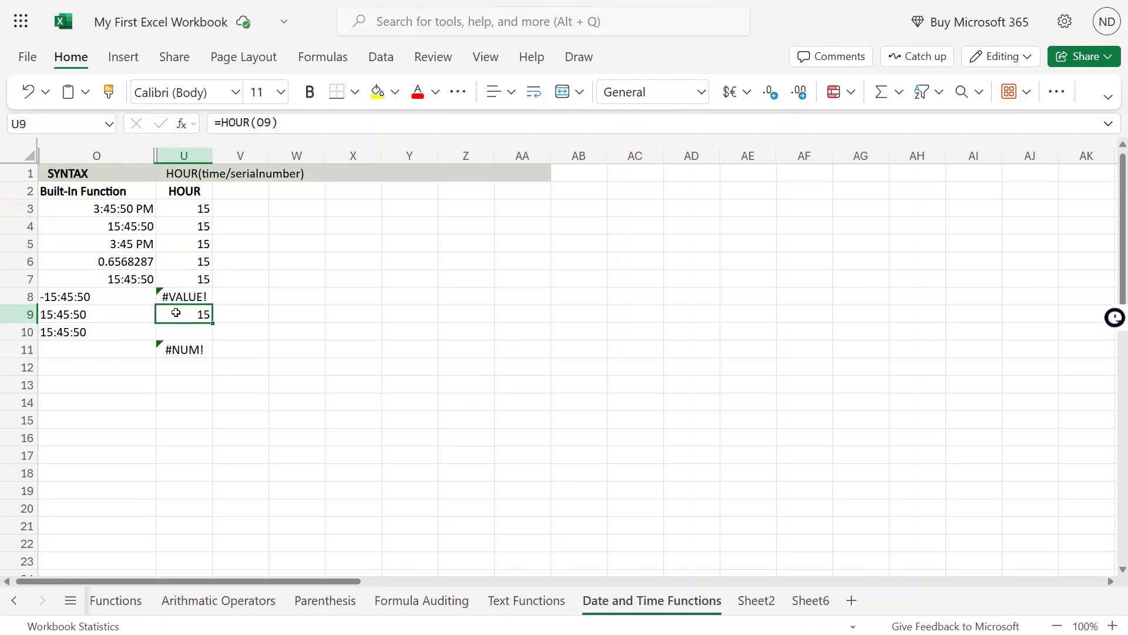